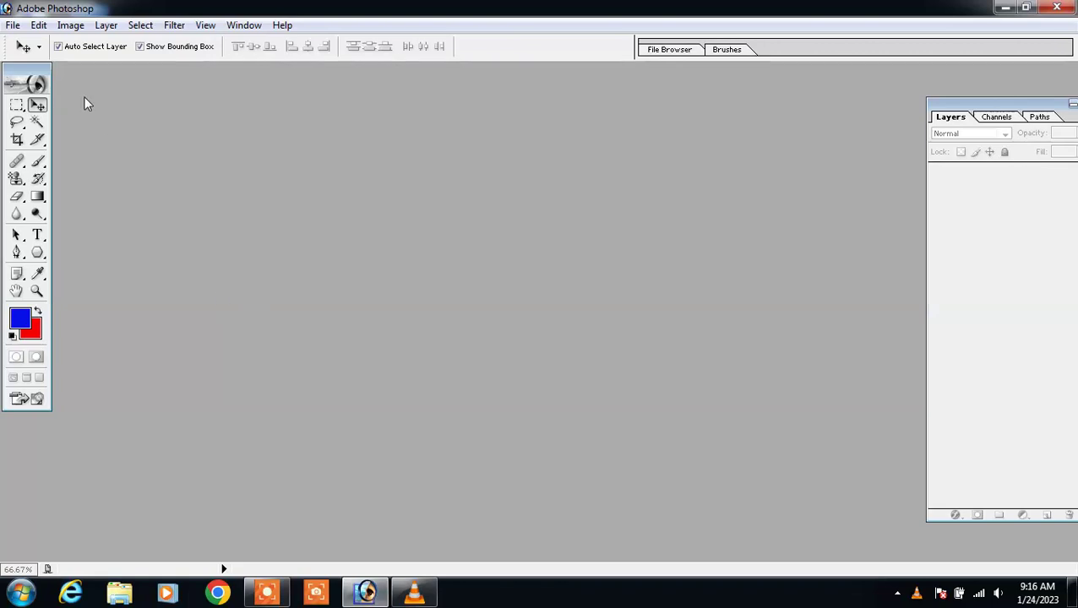
Create a new white document from the 1280 x 720 HDTV 720P preset size.
left_click(13, 25)
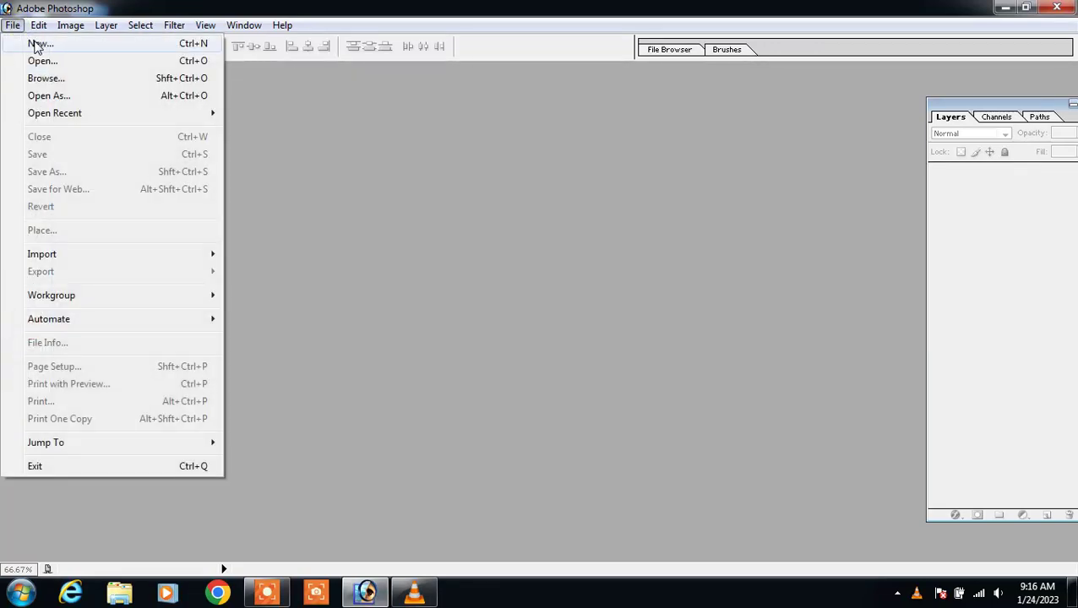
left_click(38, 43)
left_click(397, 187)
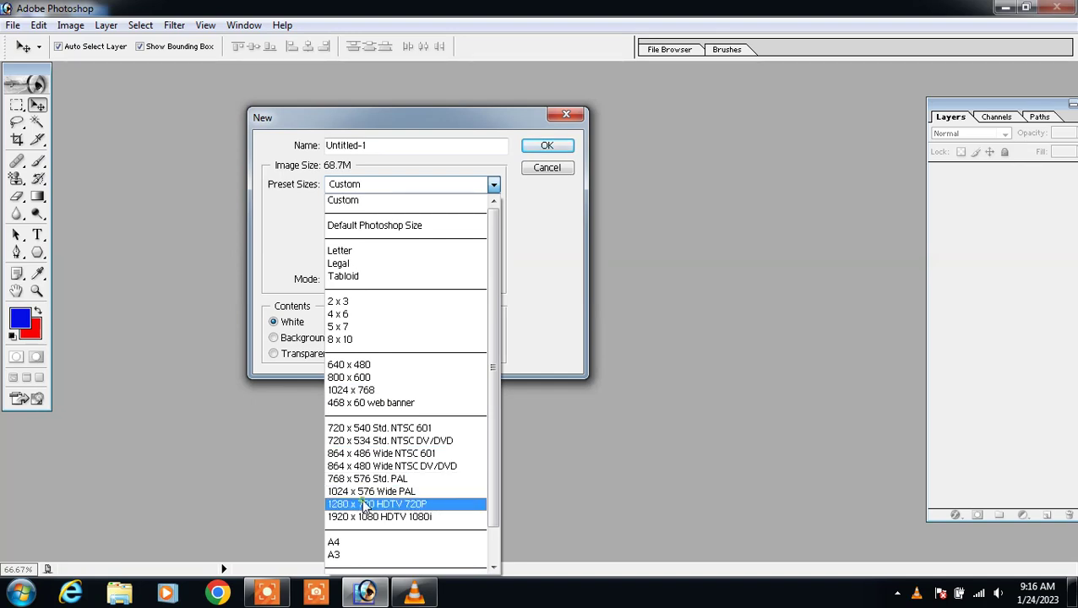
left_click(362, 506)
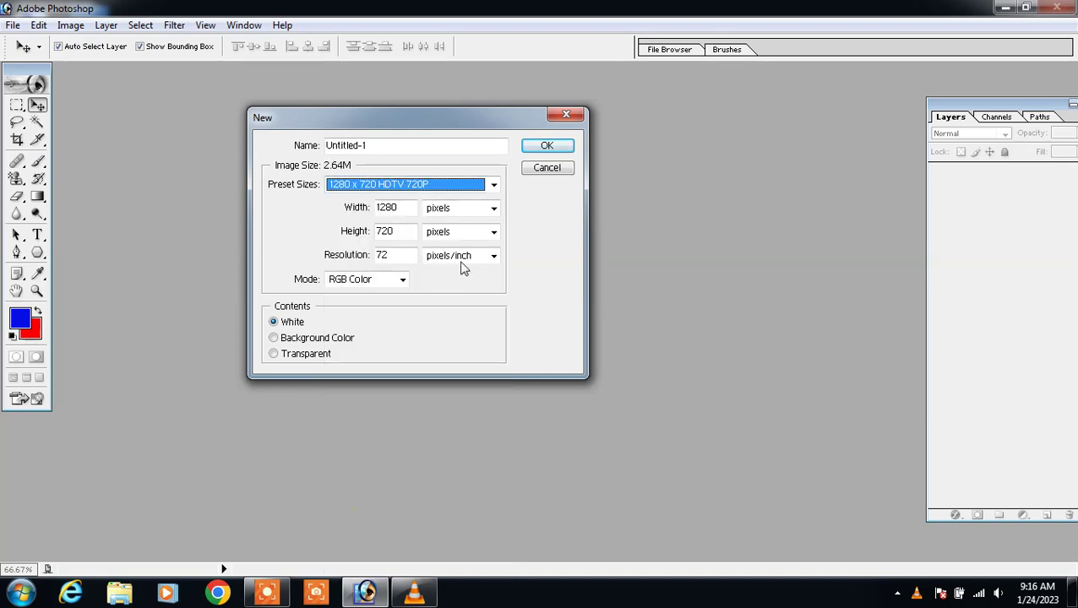
left_click(536, 148)
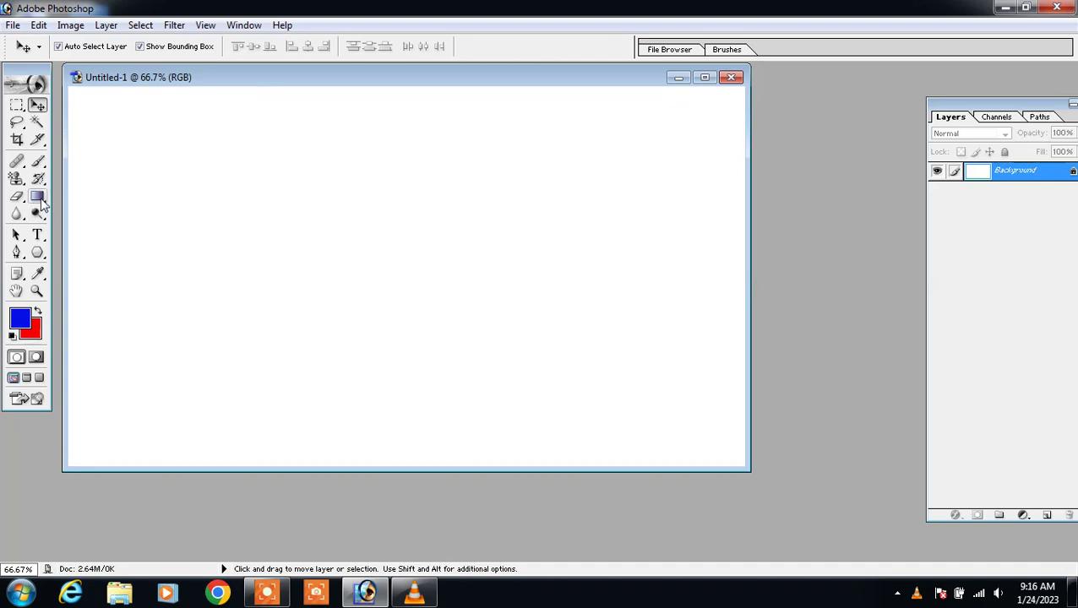
Draw a six-sided polygon near the canvas top-left and colour it black (000101).
left_click_drag(37, 256, 99, 299)
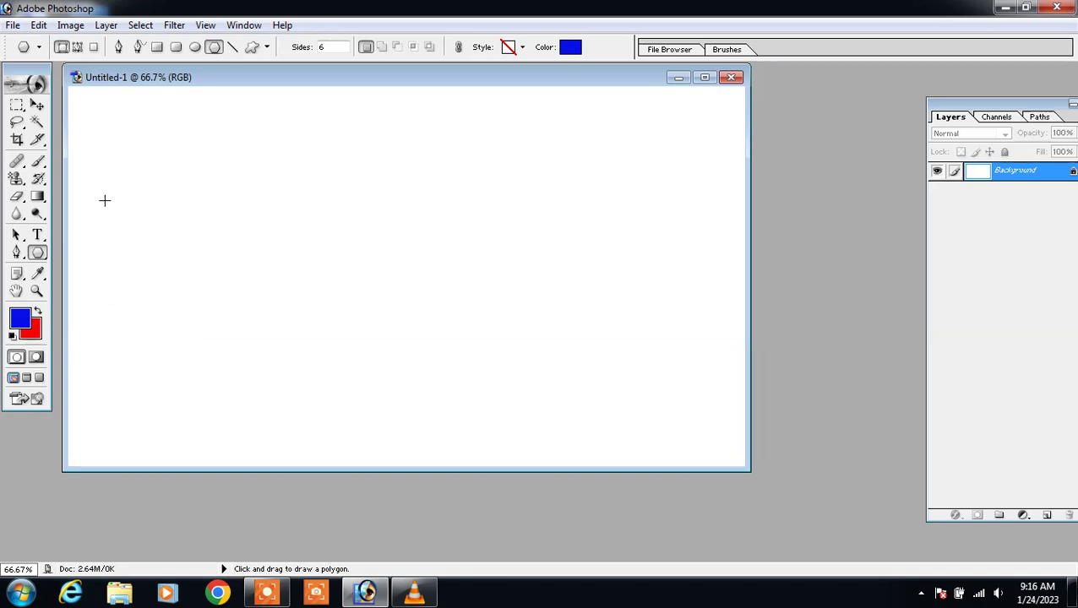
left_click_drag(154, 148, 185, 166)
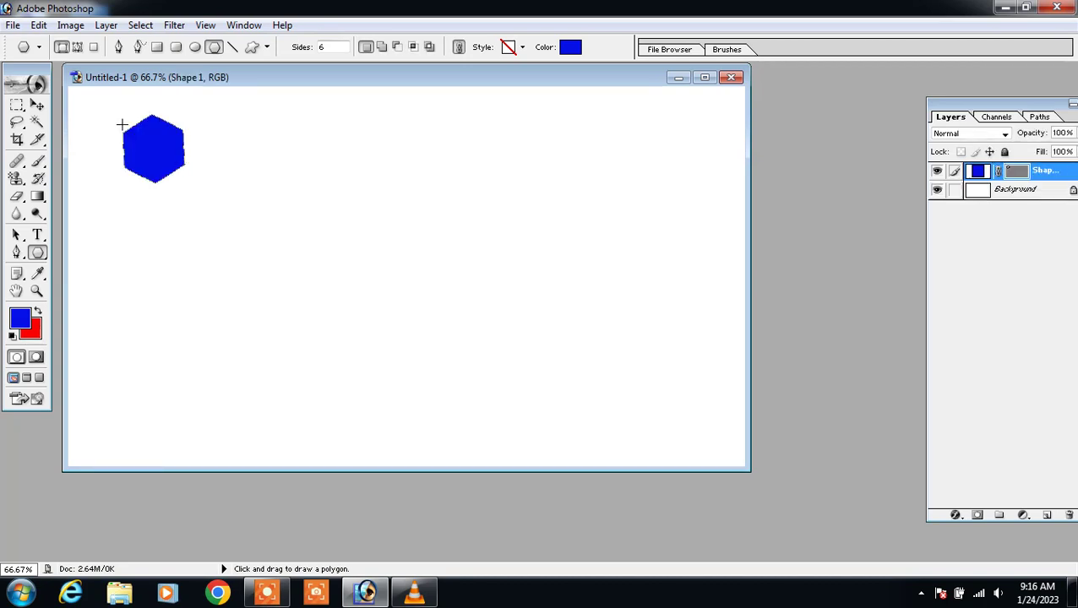
left_click(570, 47)
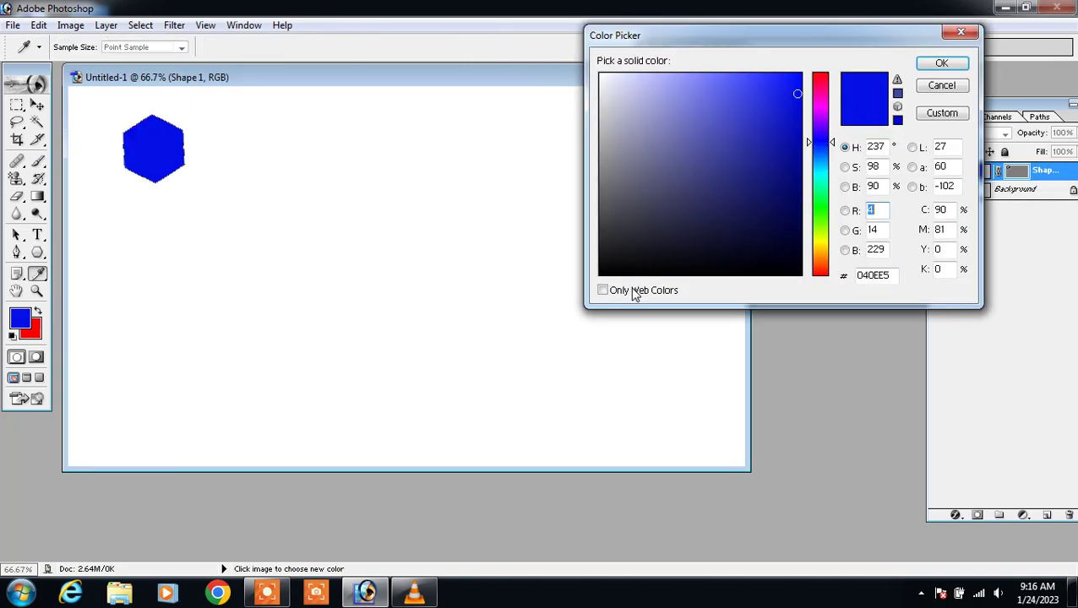
left_click(704, 273)
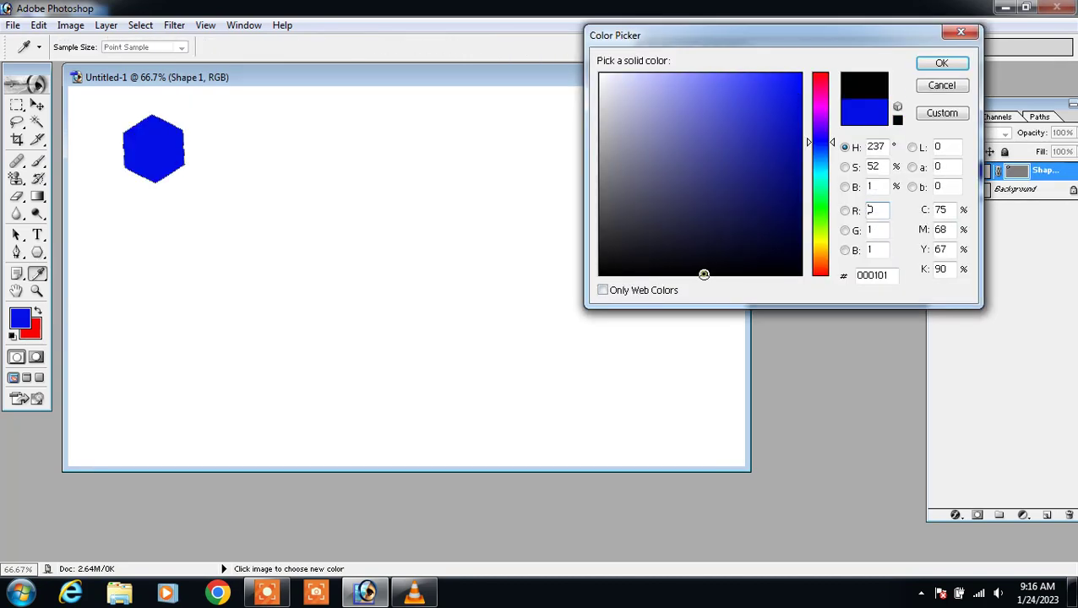
left_click(941, 64)
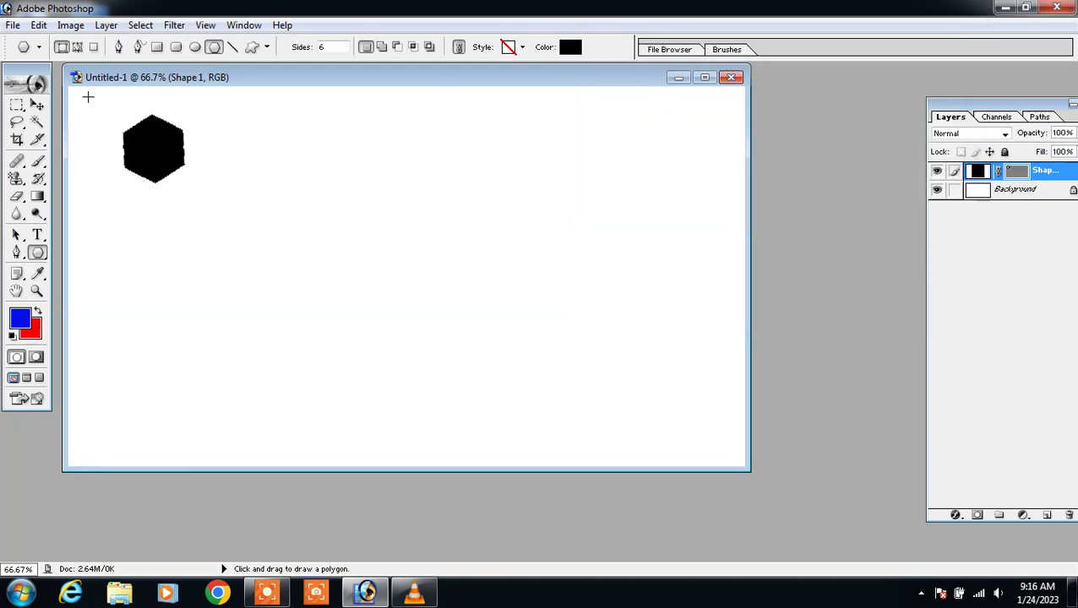
left_click(41, 106)
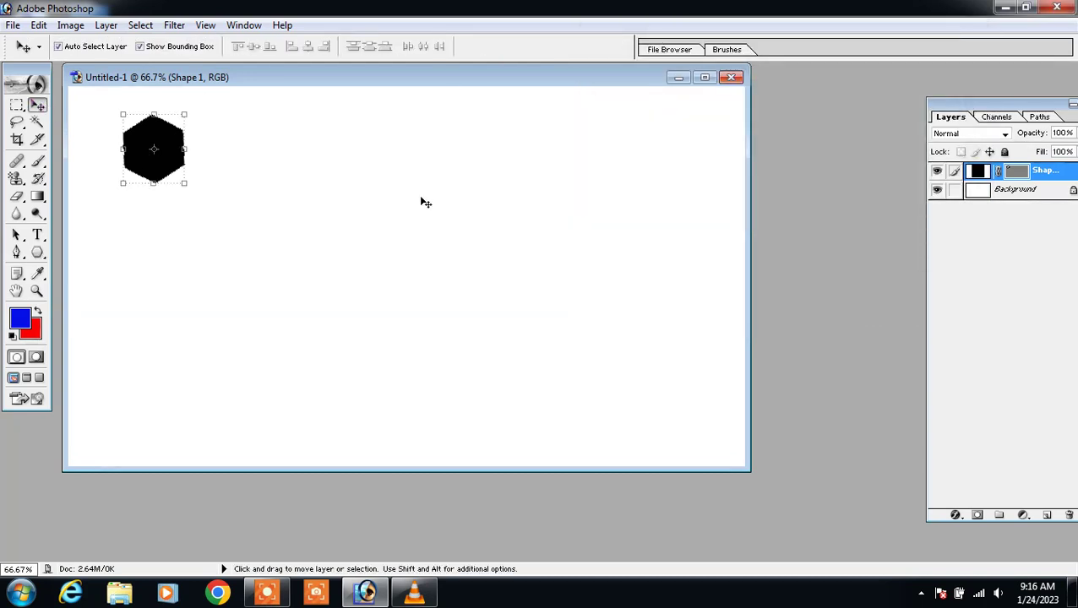
Duplicate the hexagon layer, place the copy to the right, and merge the pair.
right_click(1047, 171)
left_click(964, 223)
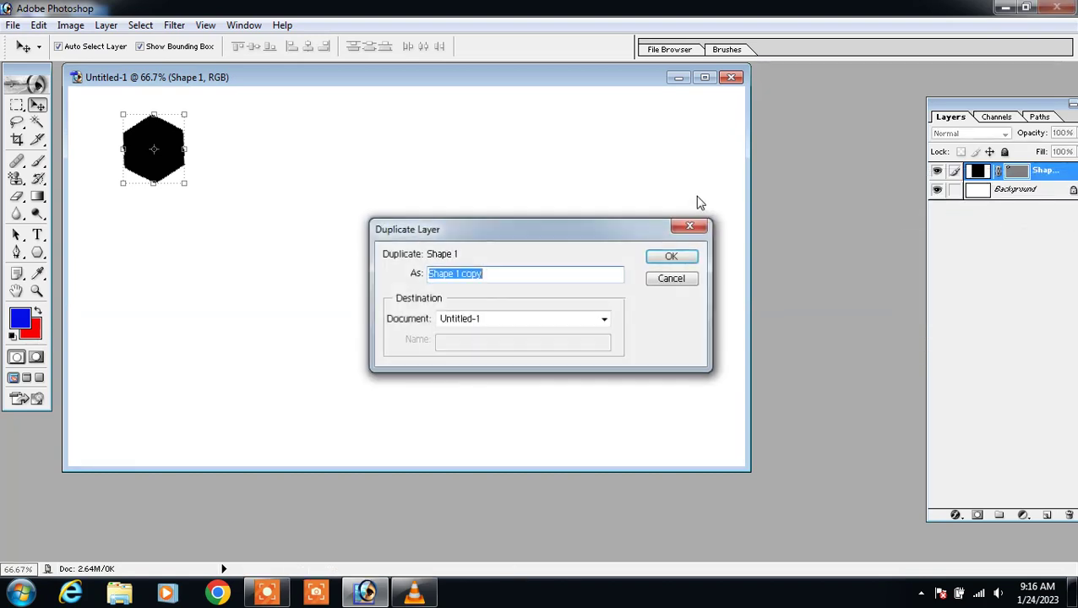
left_click(673, 256)
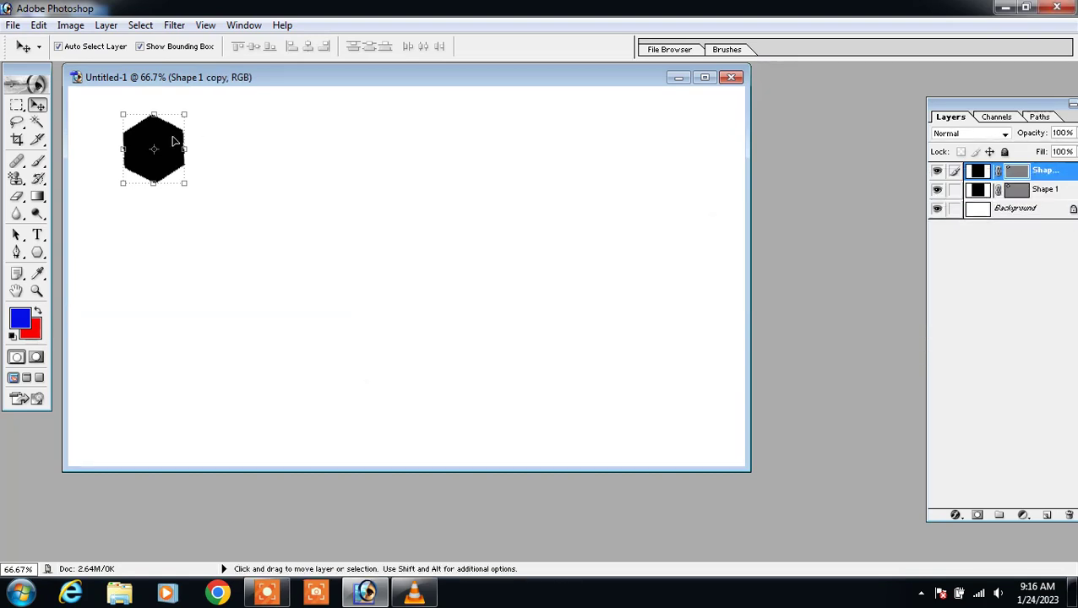
left_click_drag(229, 142, 233, 138)
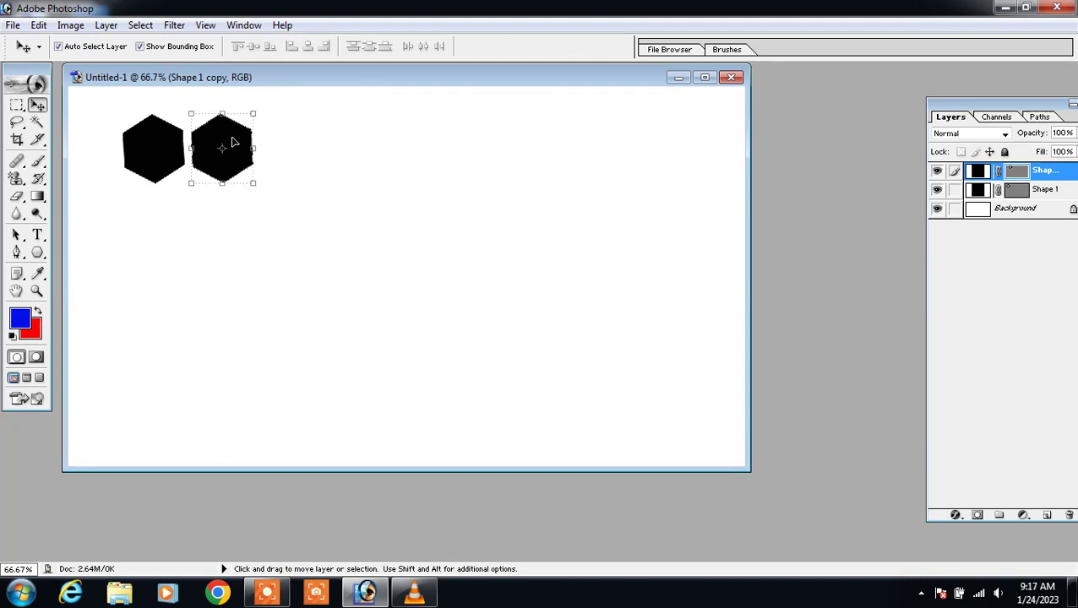
left_click(955, 190)
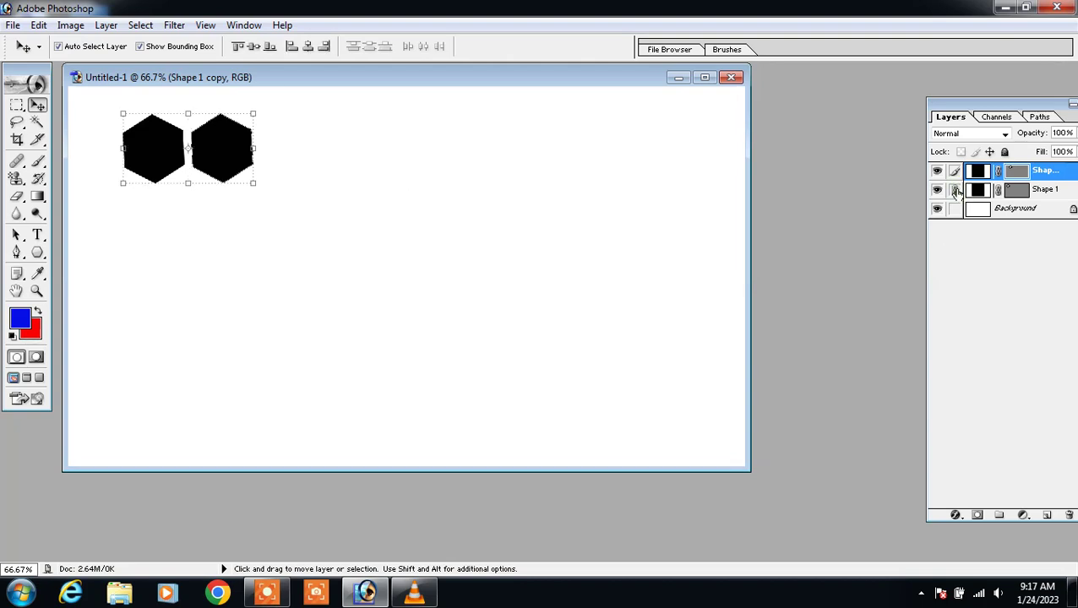
key("ctrl+e")
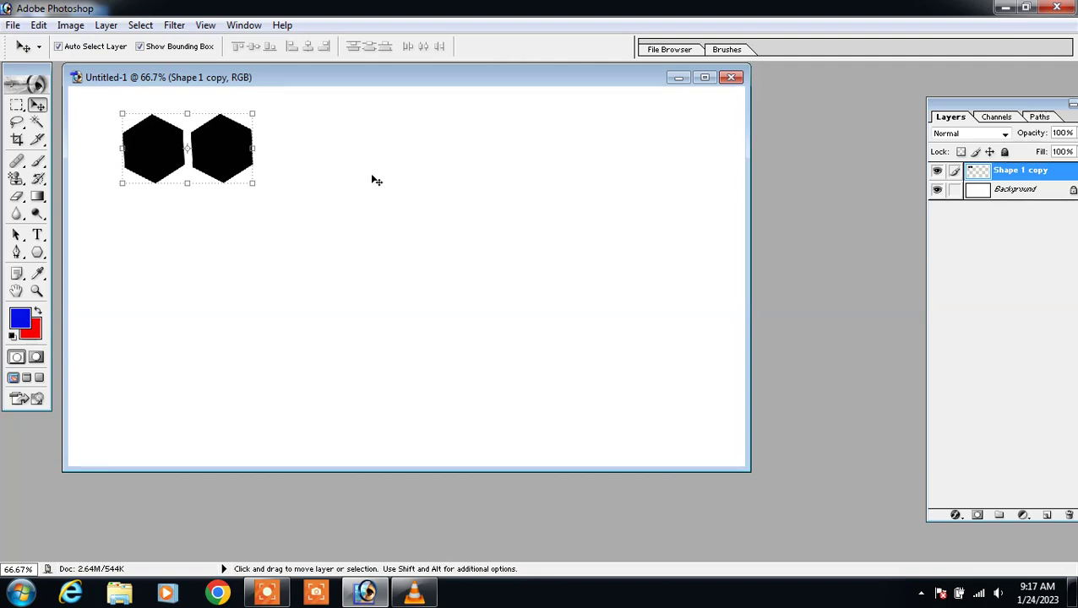
Alt-drag three copies of the pair rightward and merge all eight hexagons.
key("alt")
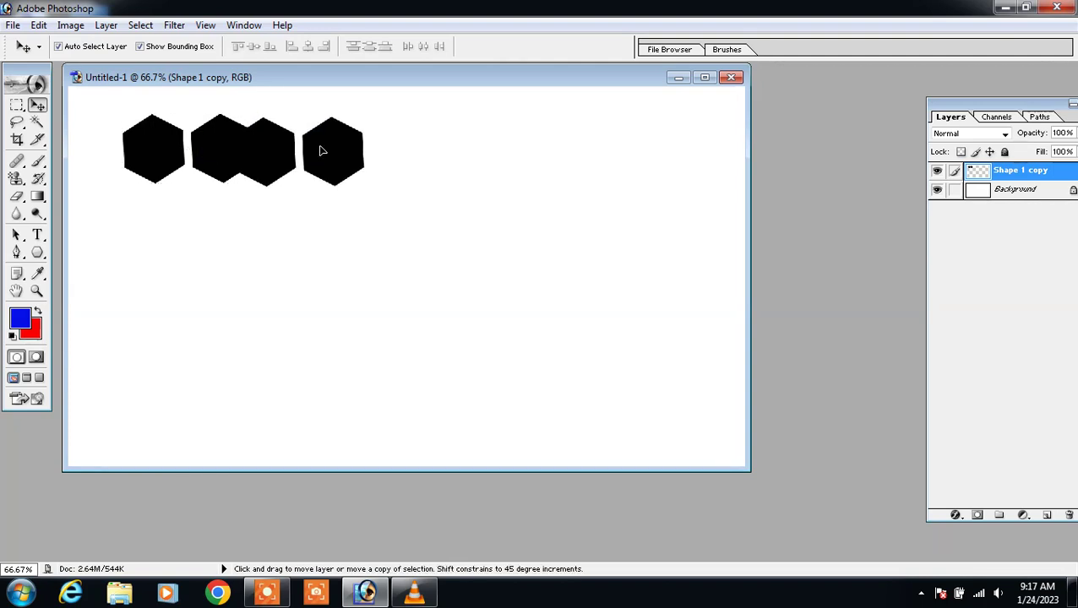
left_click_drag(211, 148, 348, 145)
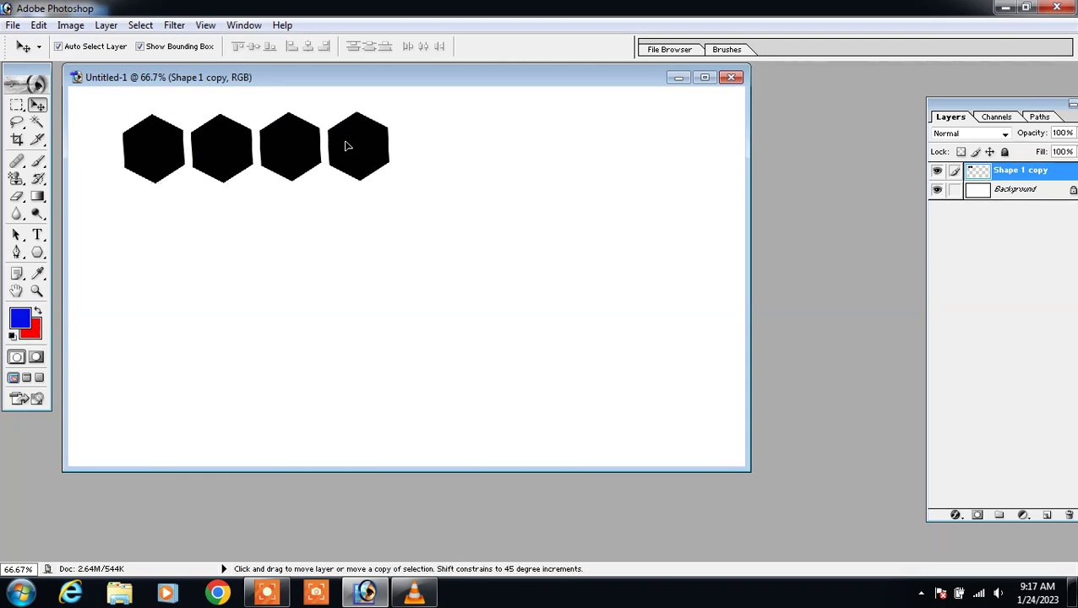
left_click_drag(346, 144, 485, 143)
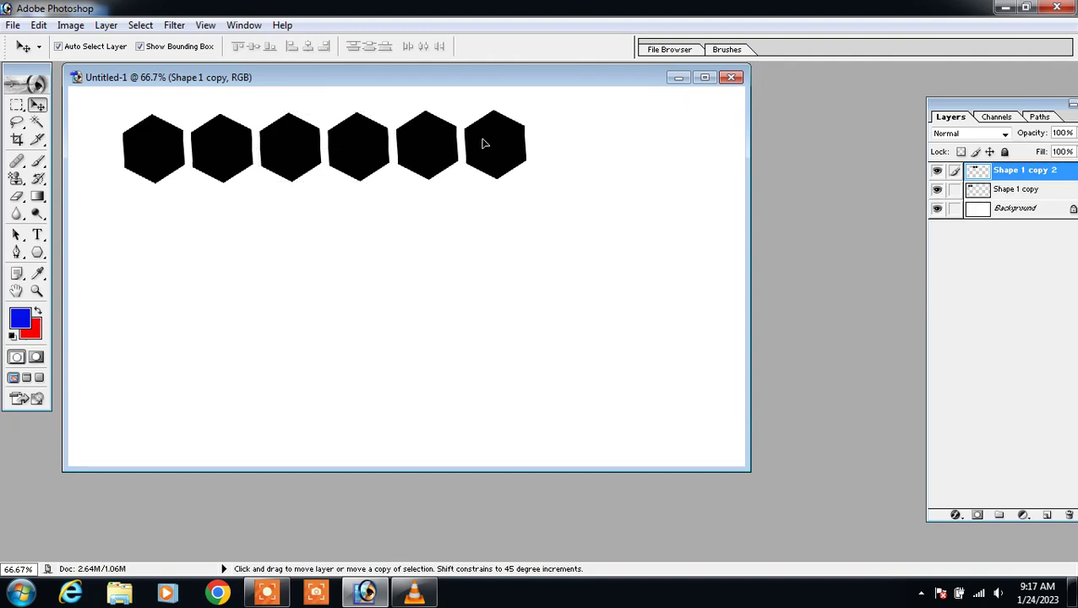
left_click_drag(484, 144, 619, 142)
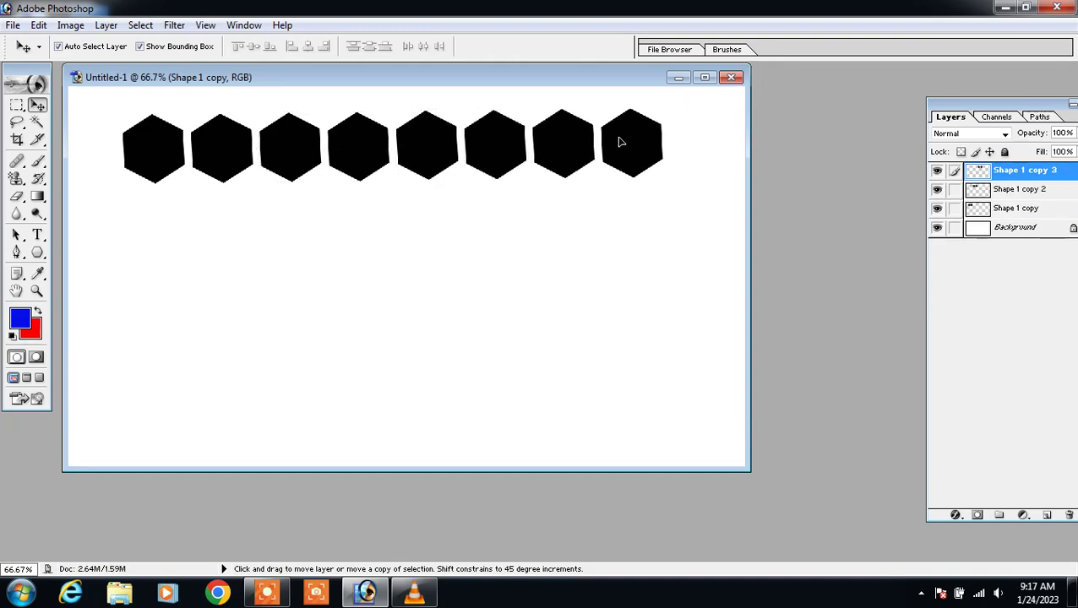
left_click(619, 142, "alt")
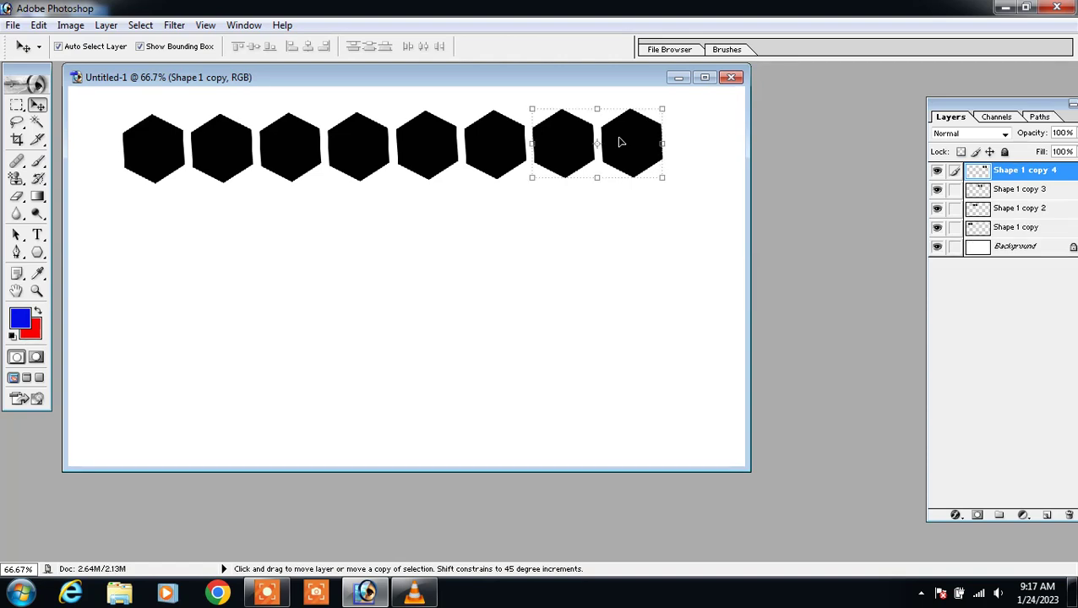
left_click(955, 189)
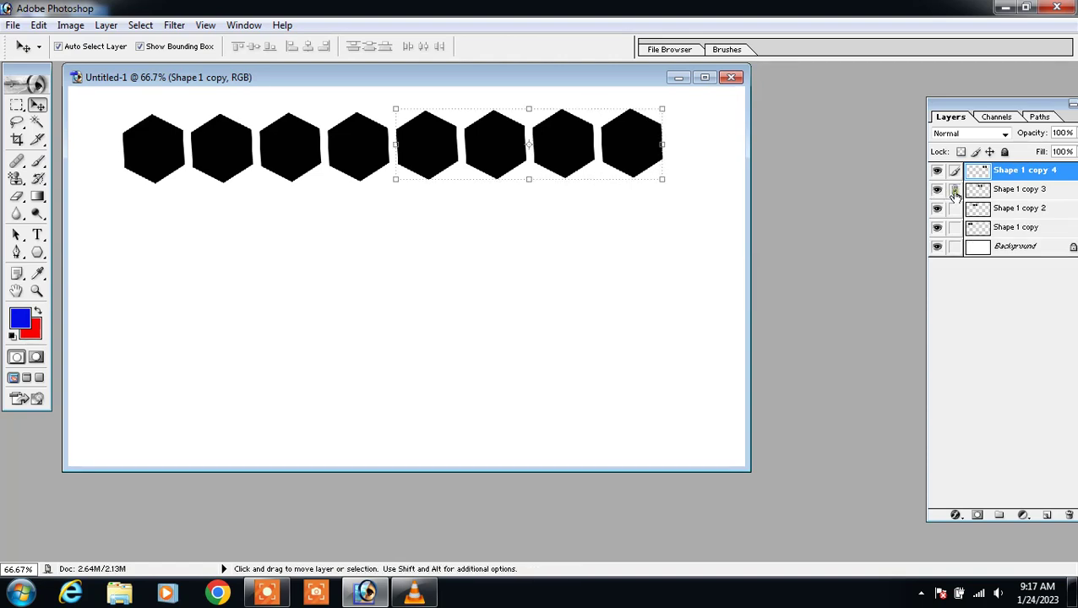
left_click(955, 209)
left_click(955, 227)
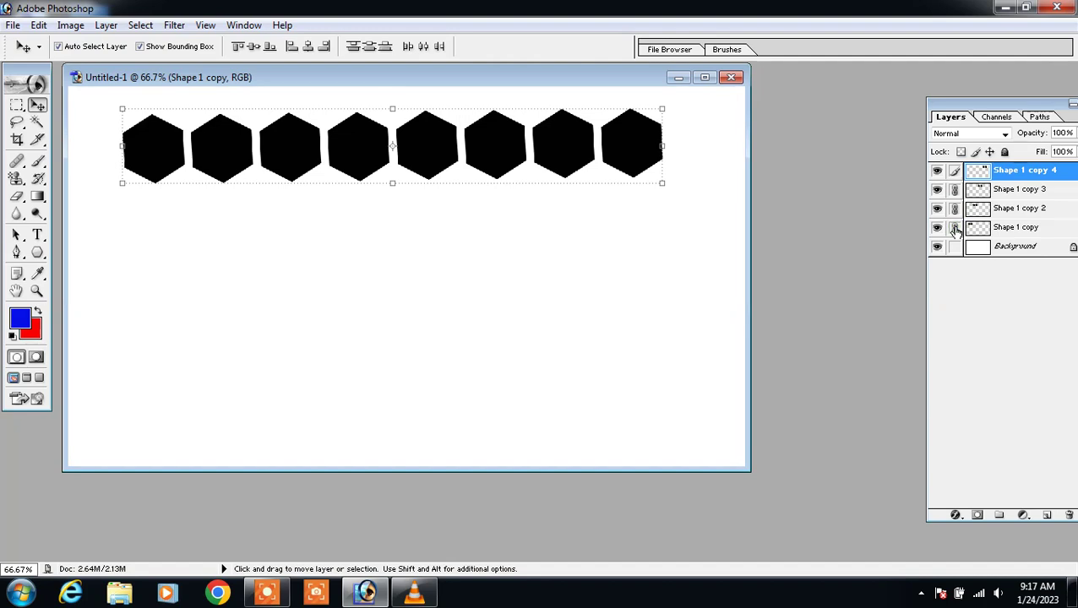
key("ctrl+e")
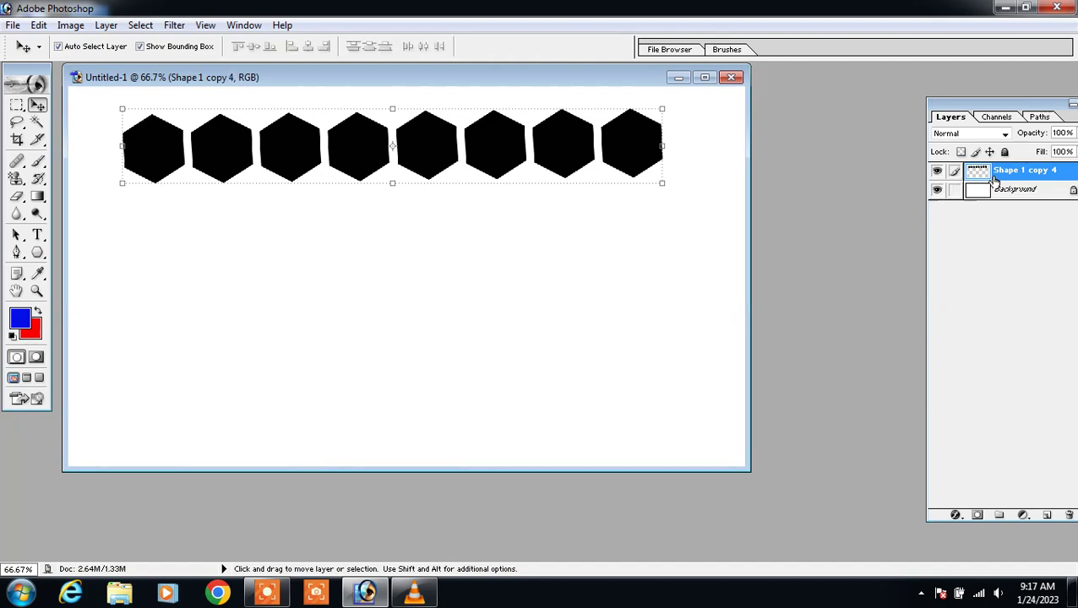
Alt-drag copies of the hexagon row downward to build five rows.
key("alt")
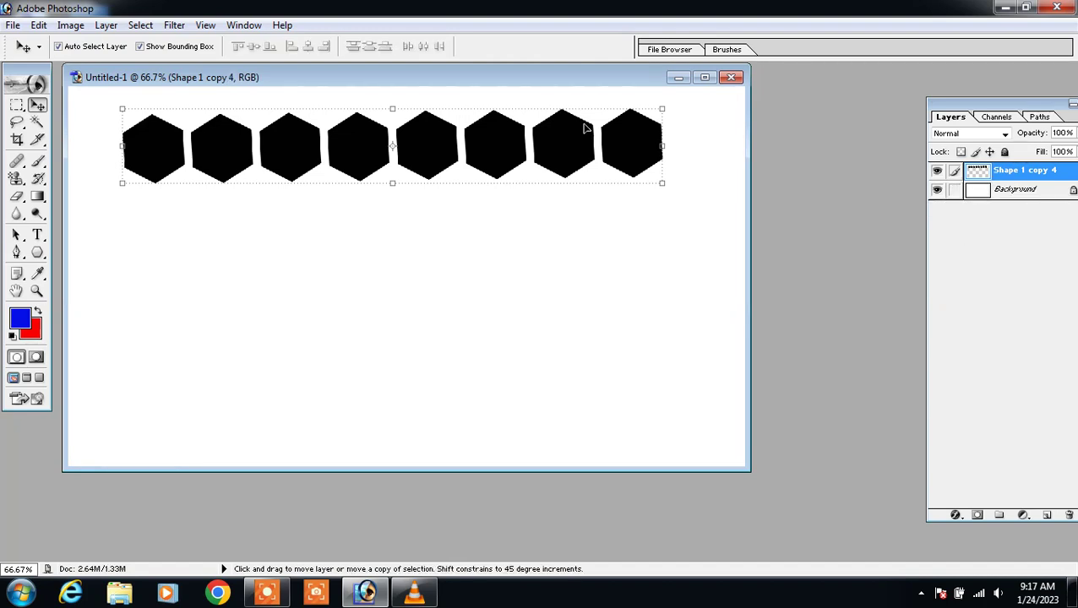
mouse_move(560, 147)
left_mouse_down()
mouse_move(546, 205)
mouse_move(529, 206)
mouse_move(565, 267)
mouse_move(534, 342)
mouse_move(506, 332)
mouse_move(529, 323)
mouse_move(575, 392)
mouse_move(567, 386)
left_mouse_up()
left_click(567, 386, "alt")
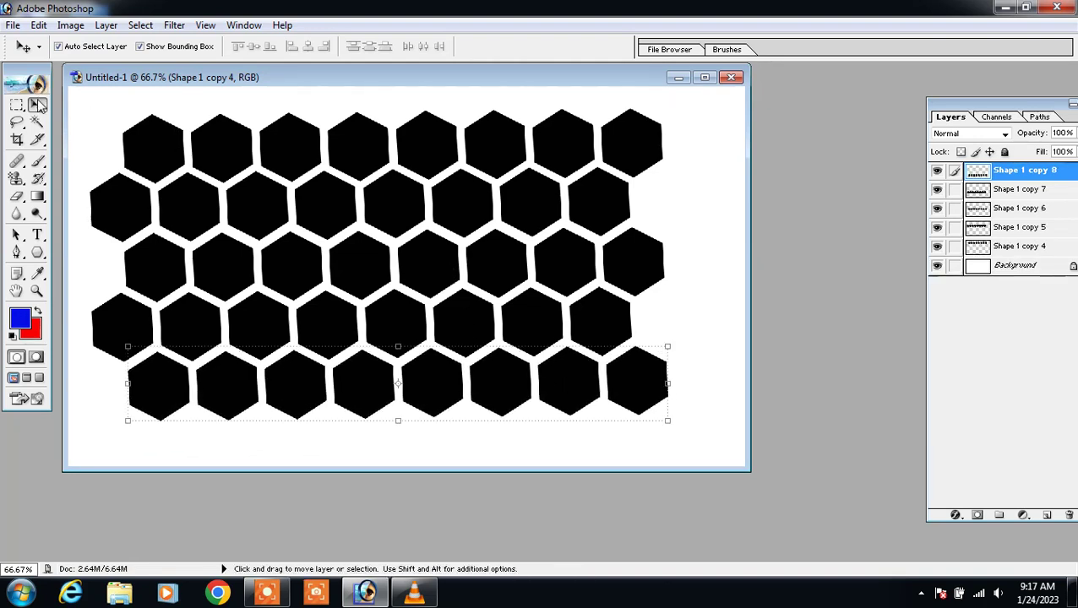
Merge Shape 1 copy 4-7 into Shape 1 copy 8 and load the hexagon outlines as a selection.
left_click(955, 189)
left_click(955, 208)
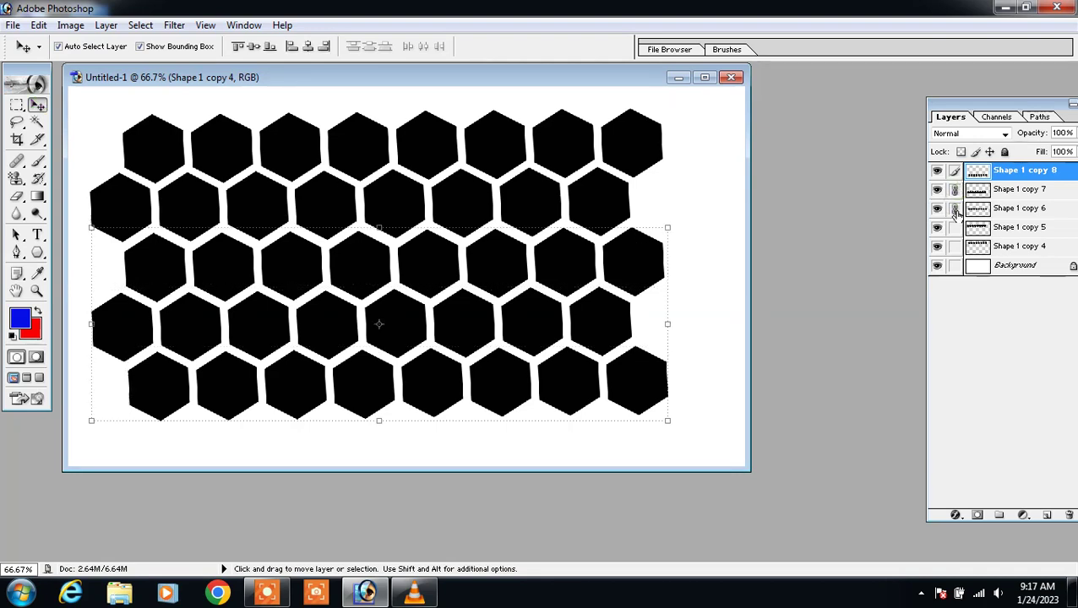
left_click(955, 228)
left_click(955, 246)
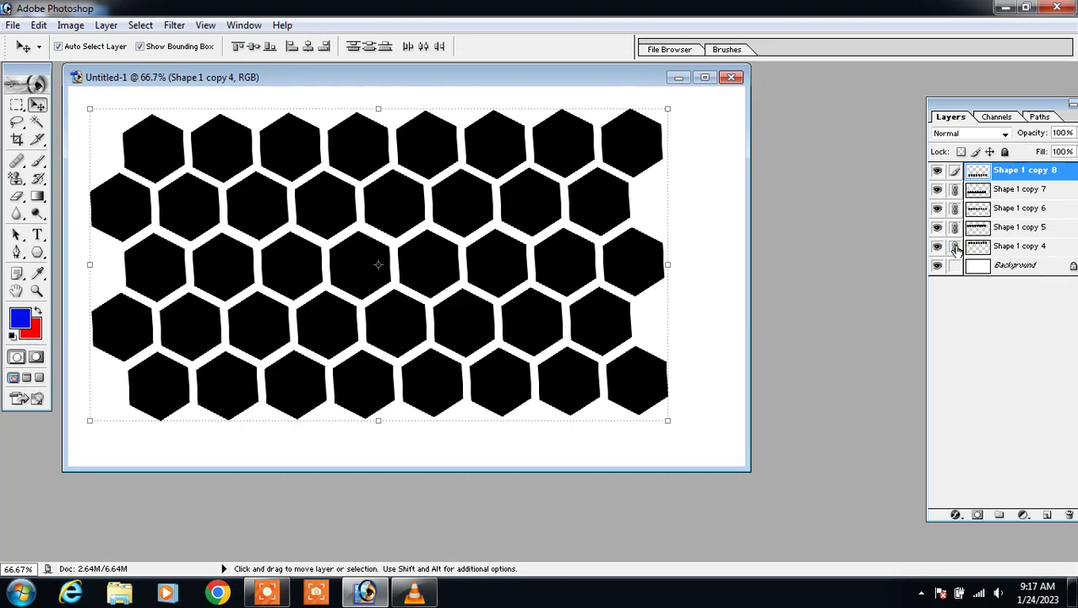
key("ctrl+e")
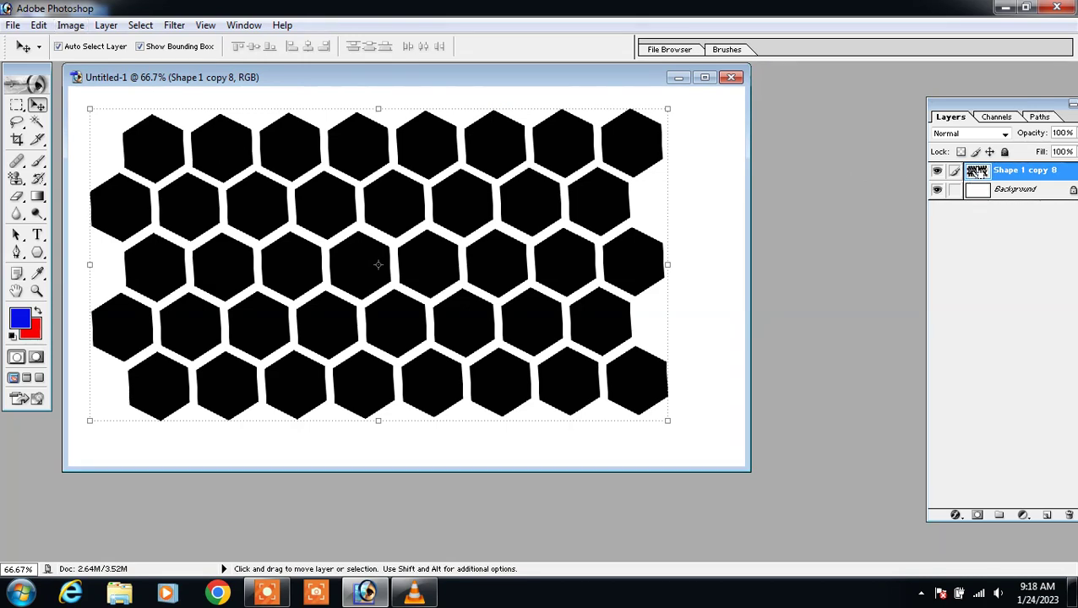
left_click(977, 171, "ctrl")
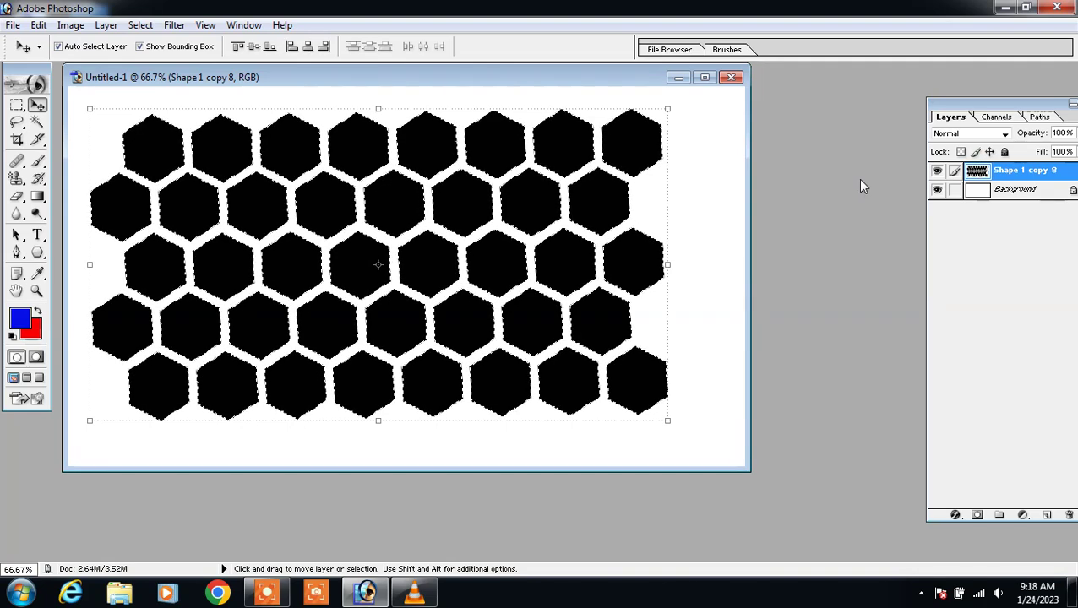
key("ctrl+o")
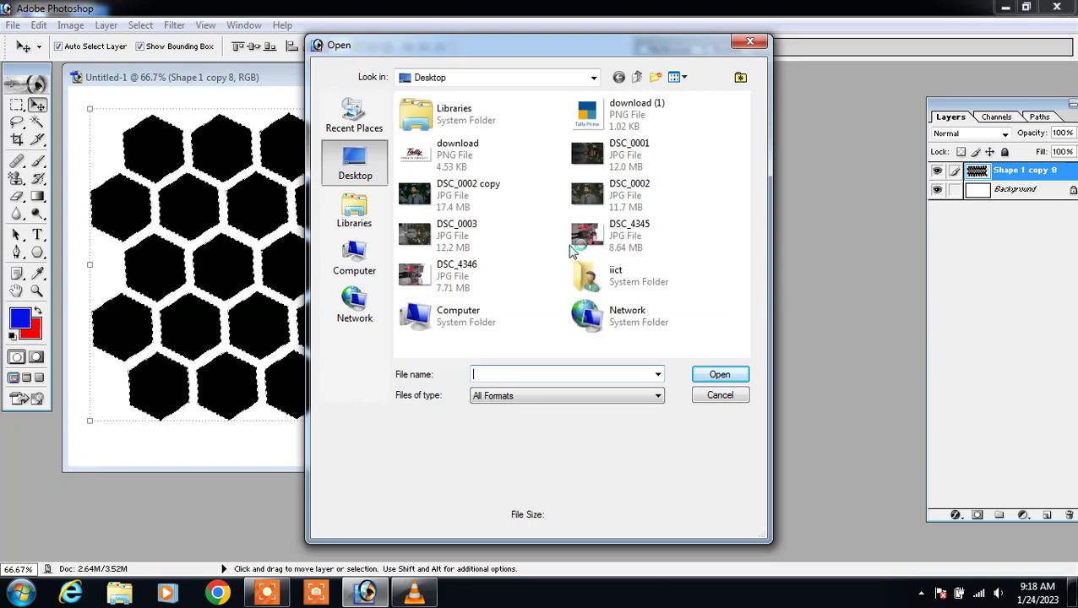
Open DSC_0002 copy.jpg, select all of it, and switch back to Untitled-1.
left_click(469, 211)
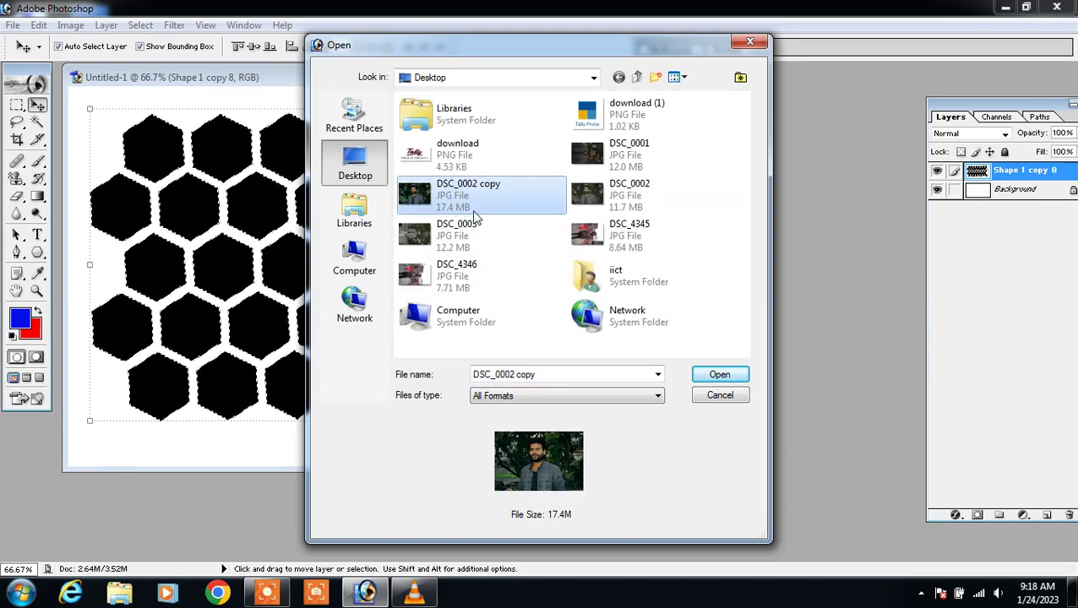
left_click(712, 374)
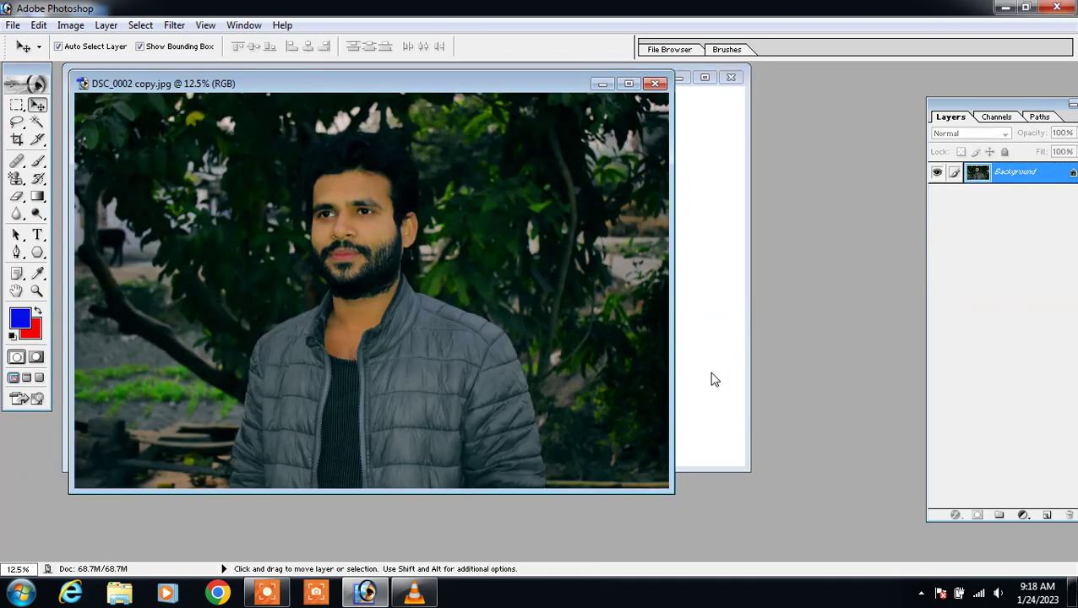
key("ctrl+a")
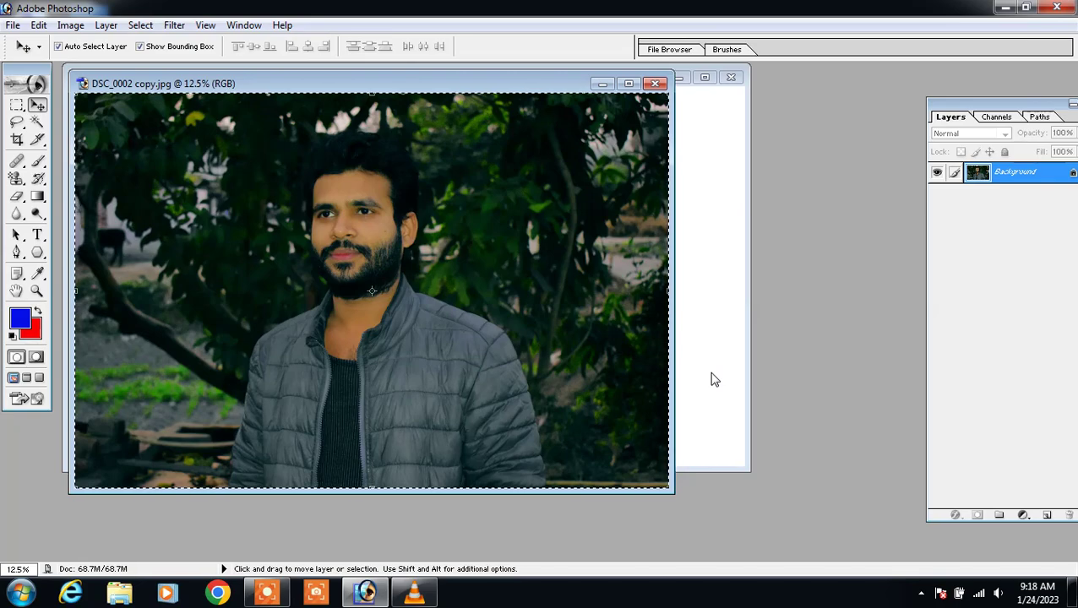
left_click(710, 380)
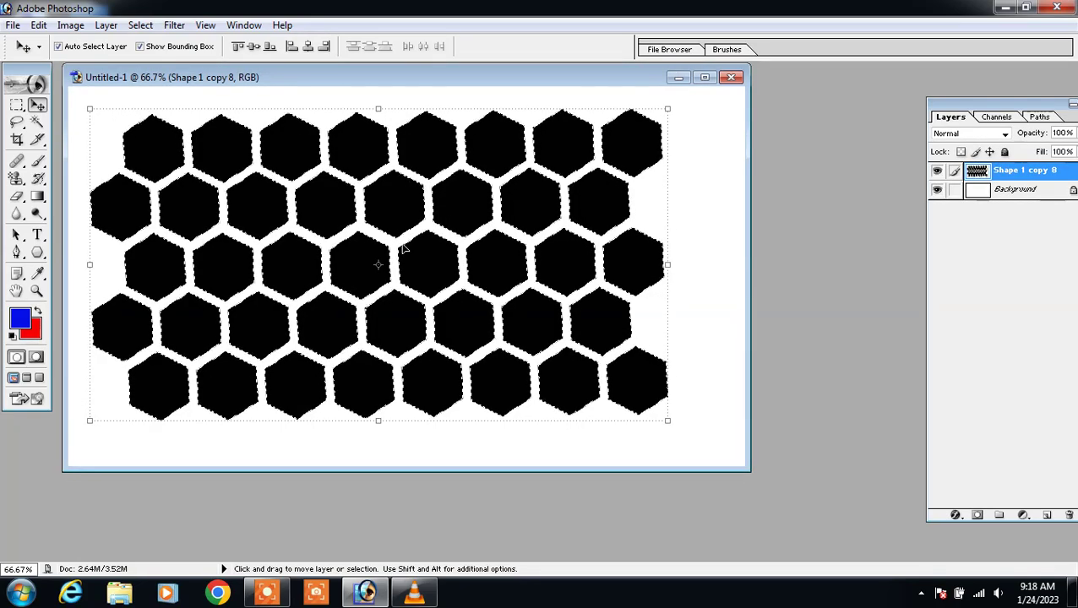
Use Edit > Paste Into to place the portrait in the hexagon selection and drag it into position.
left_click(71, 26)
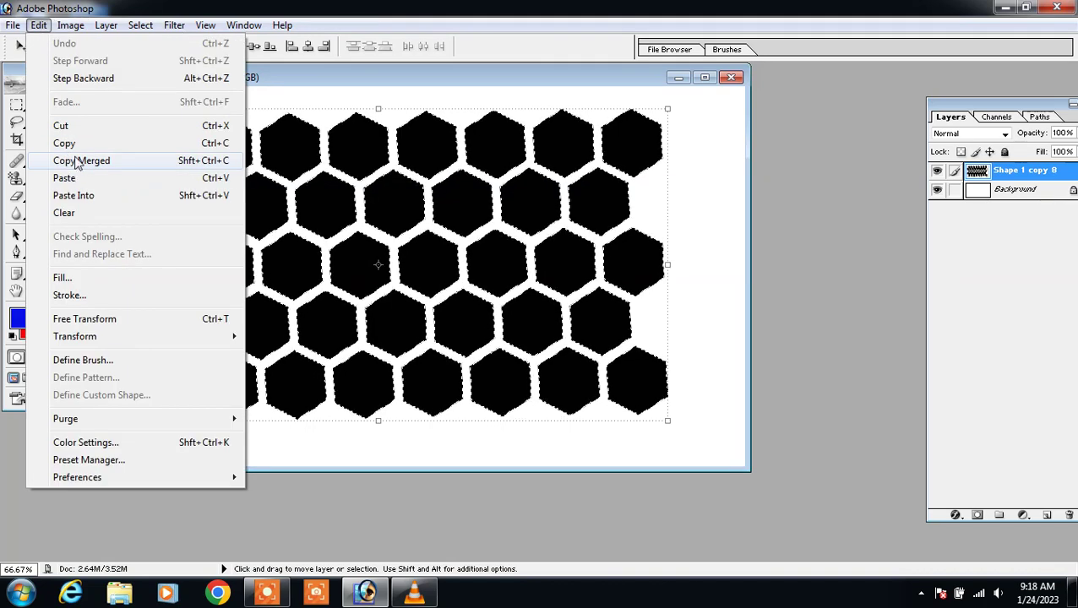
left_click(79, 195)
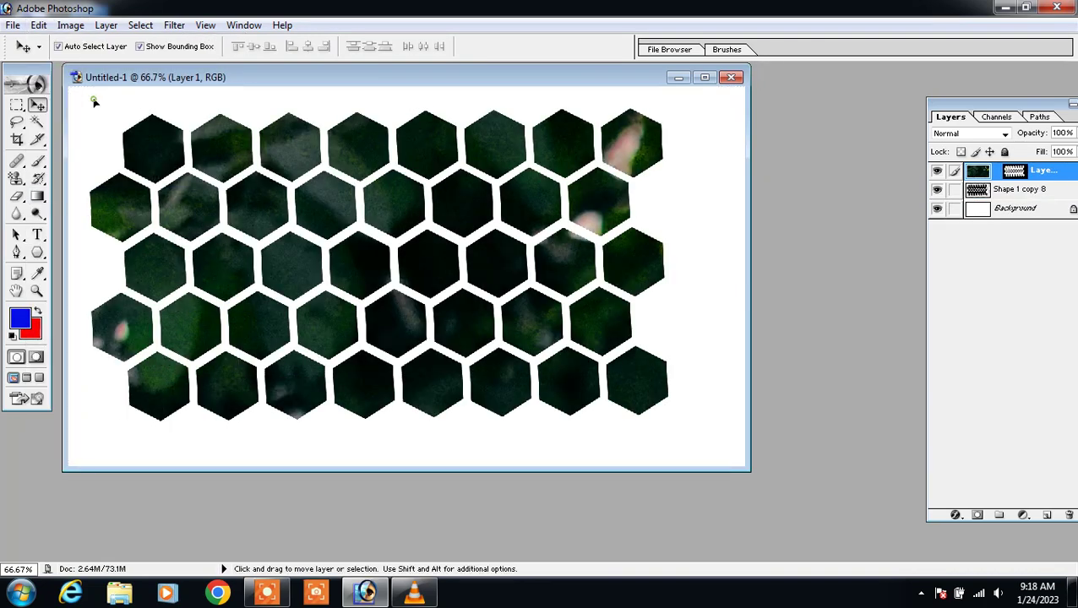
mouse_move(95, 102)
left_mouse_down()
mouse_move(256, 211)
mouse_move(623, 382)
left_mouse_up()
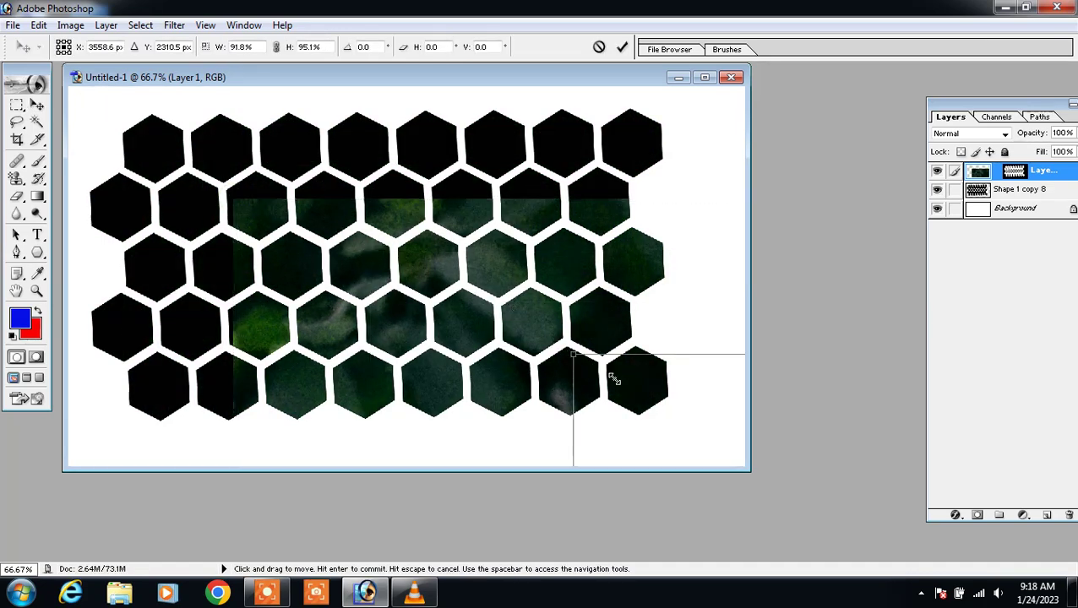
Scale the pasted portrait to about 14.2% x 28.4% with the face in the left-centre hexagons.
left_click_drag(698, 429, 172, 151)
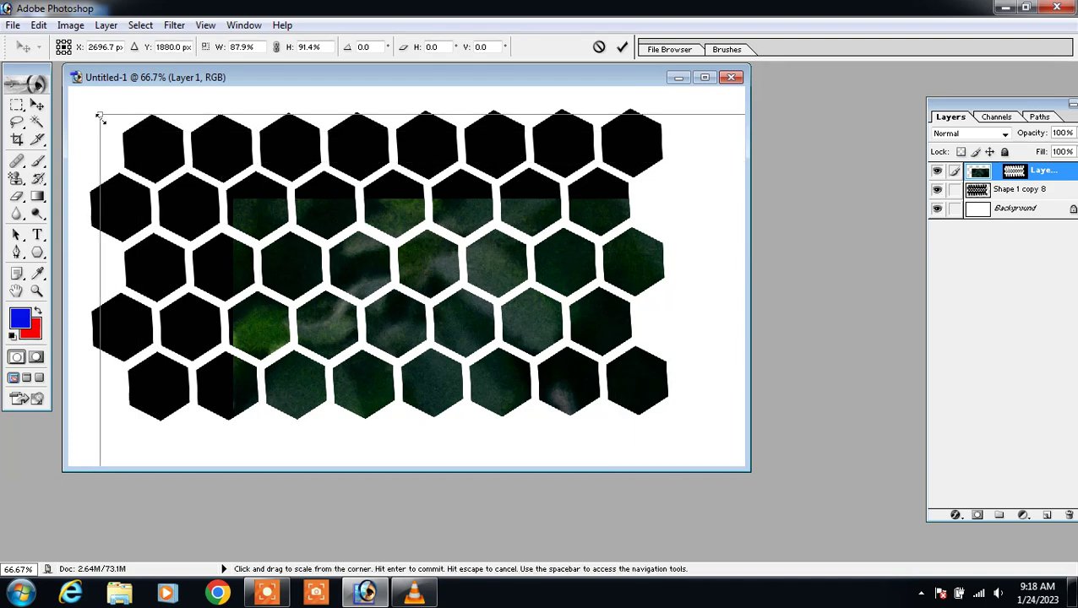
mouse_move(236, 218)
left_mouse_down()
mouse_move(705, 430)
mouse_move(326, 182)
mouse_move(194, 160)
mouse_move(168, 137)
mouse_move(505, 330)
mouse_move(705, 416)
mouse_move(740, 458)
left_mouse_up()
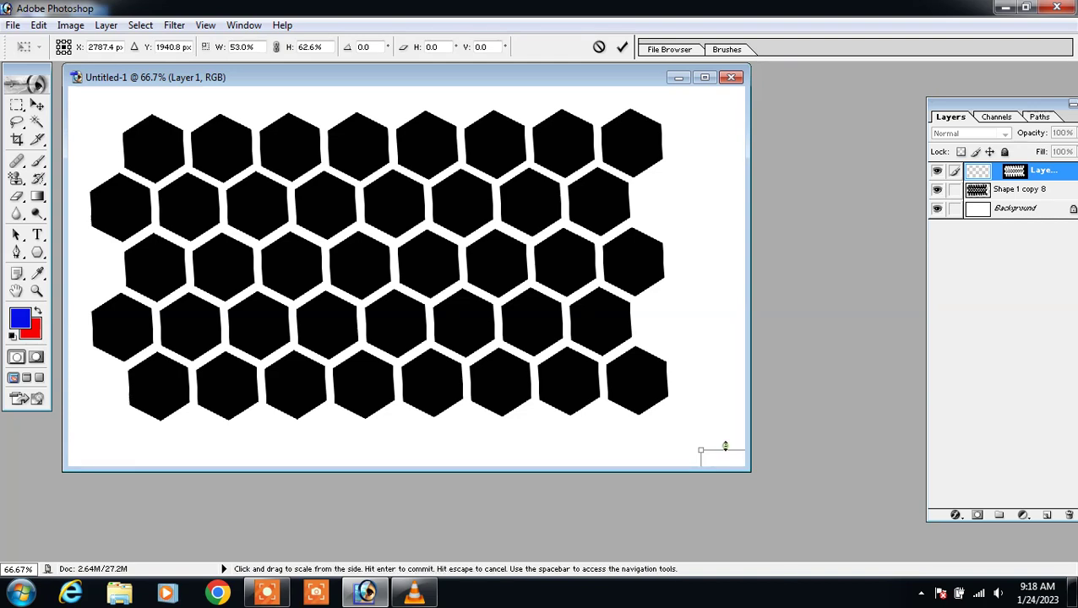
mouse_move(725, 446)
left_mouse_down()
mouse_move(492, 260)
mouse_move(150, 147)
left_mouse_up()
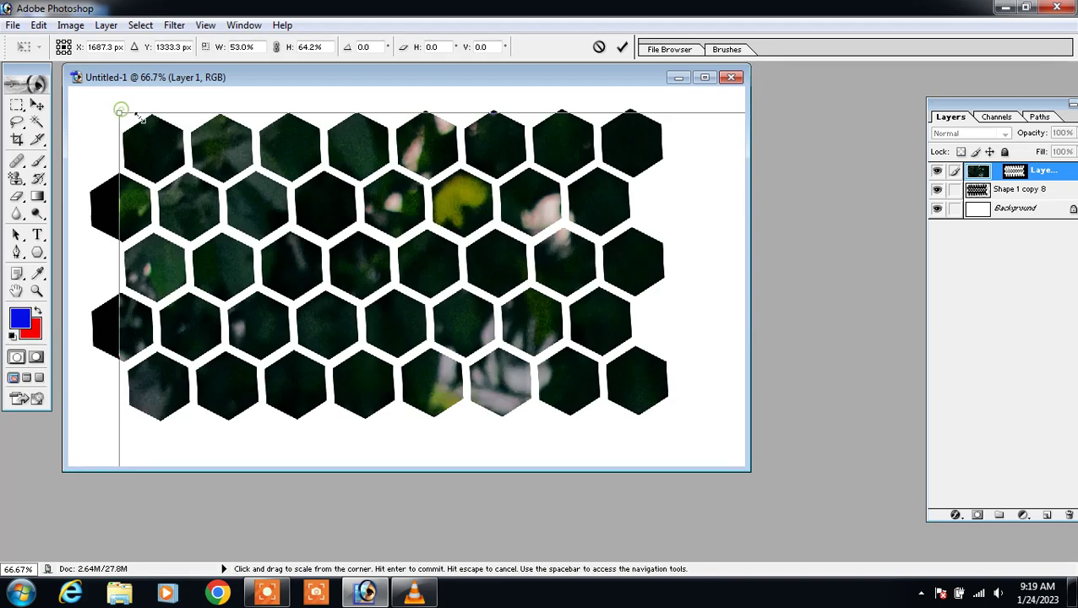
left_click_drag(140, 120, 676, 364)
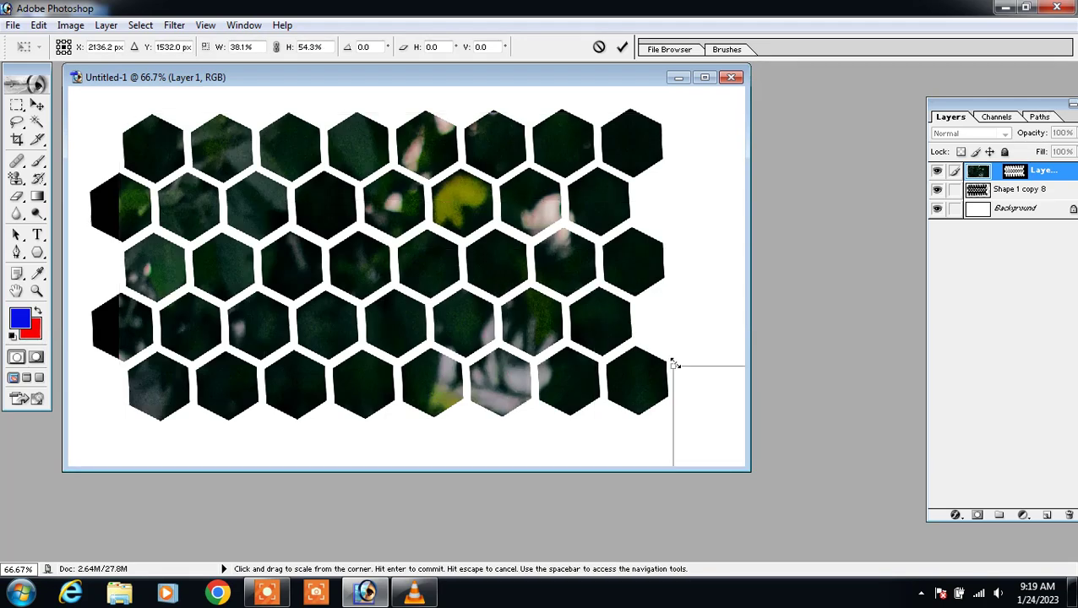
mouse_move(722, 426)
left_mouse_down()
mouse_move(229, 180)
mouse_move(207, 187)
left_mouse_up()
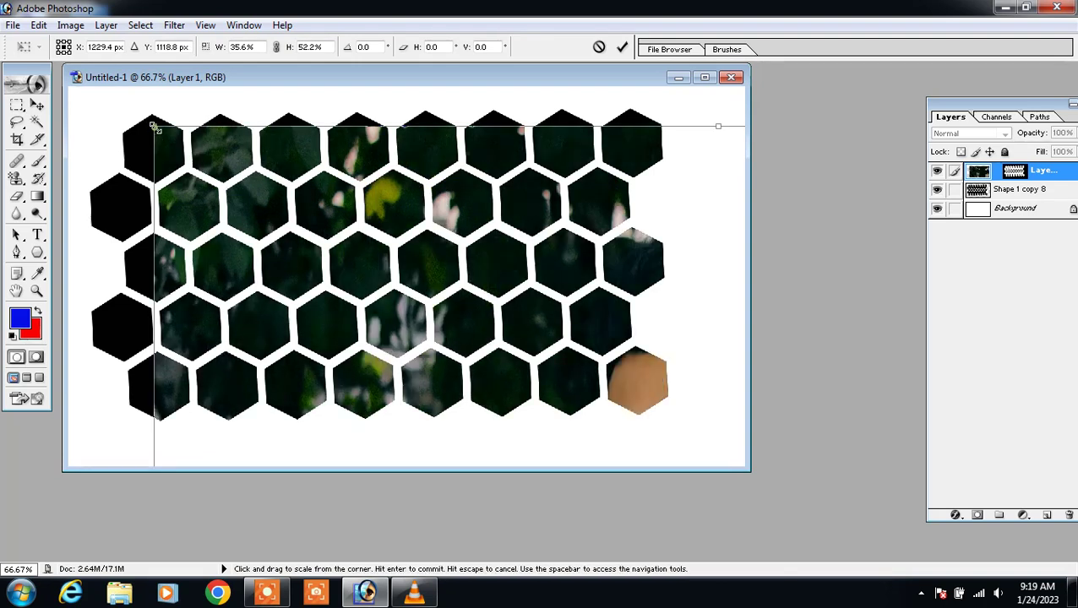
mouse_move(154, 126)
left_mouse_down()
mouse_move(481, 343)
mouse_move(697, 427)
mouse_move(134, 140)
left_mouse_up()
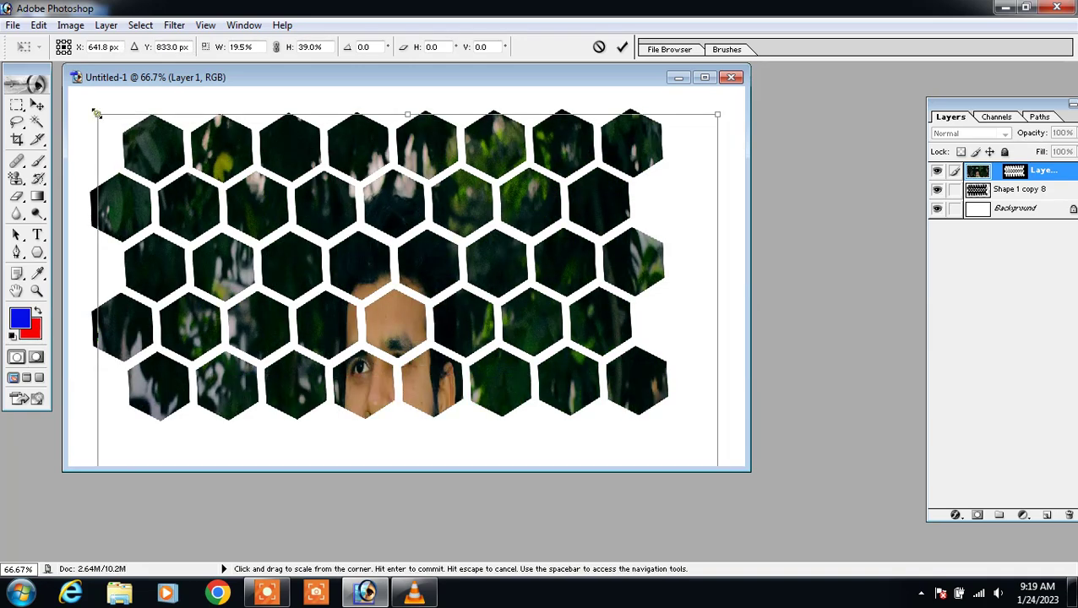
mouse_move(98, 112)
left_mouse_down()
mouse_move(260, 307)
mouse_move(344, 369)
mouse_move(178, 129)
left_mouse_up()
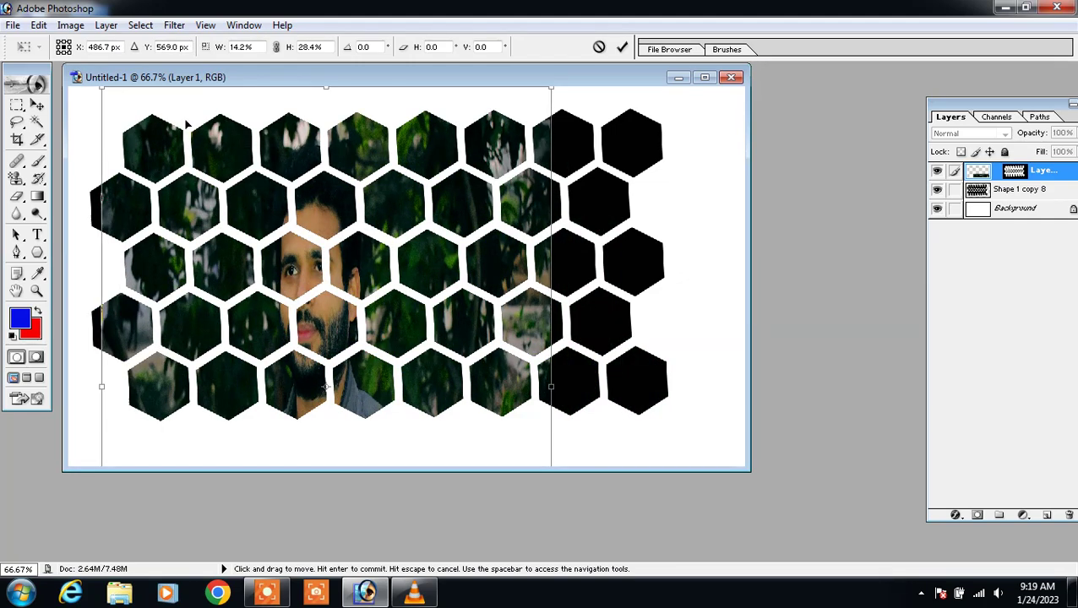
Stretch and shift the portrait until his face fills the central hexagons.
left_click_drag(178, 128, 264, 159)
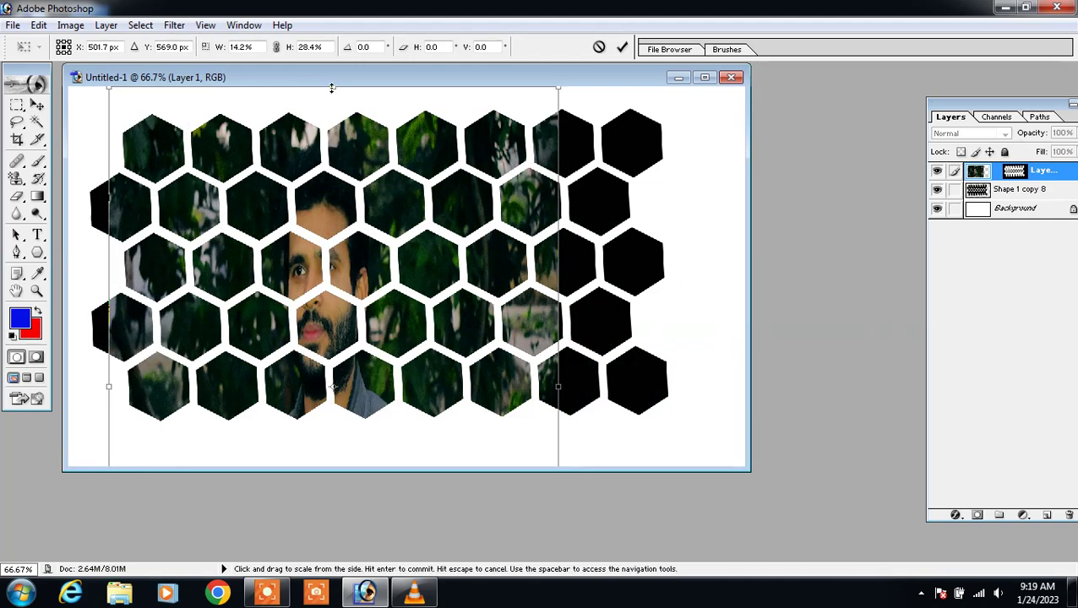
left_click_drag(332, 88, 333, 194)
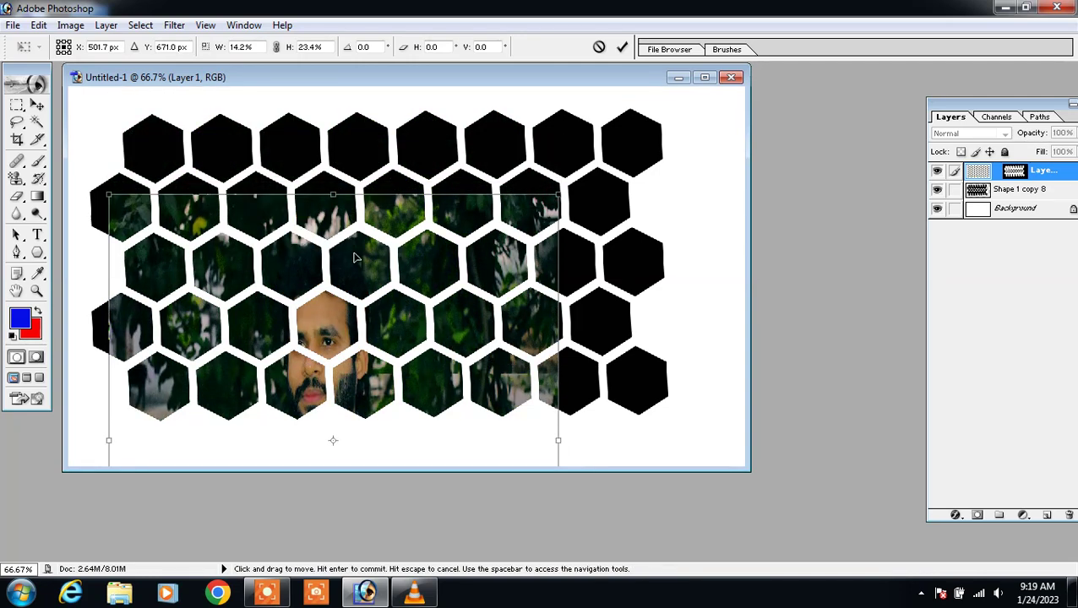
left_click_drag(355, 257, 355, 103)
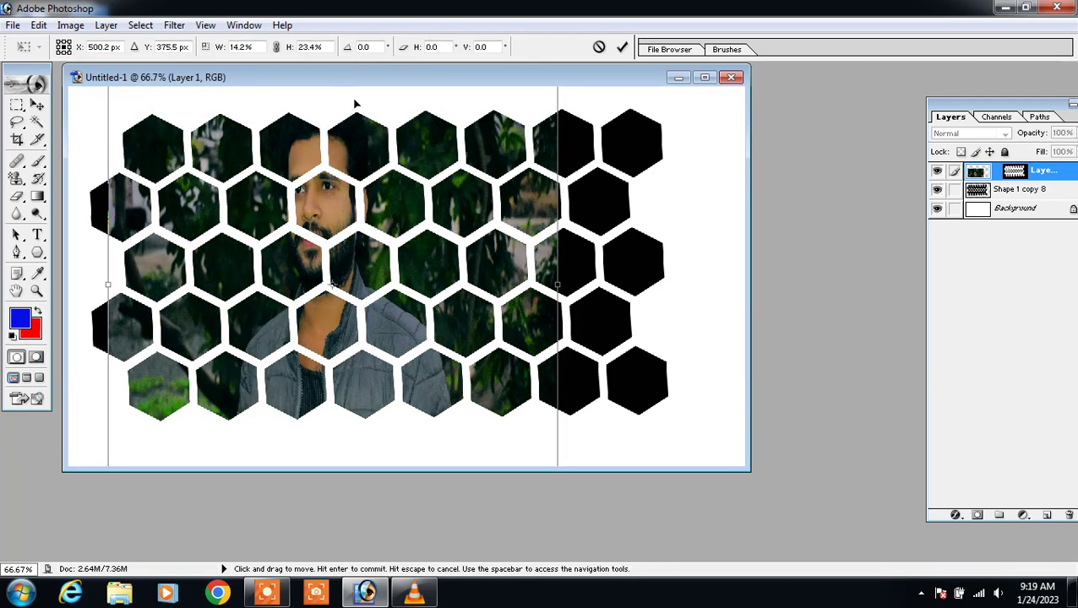
left_click_drag(558, 284, 572, 285)
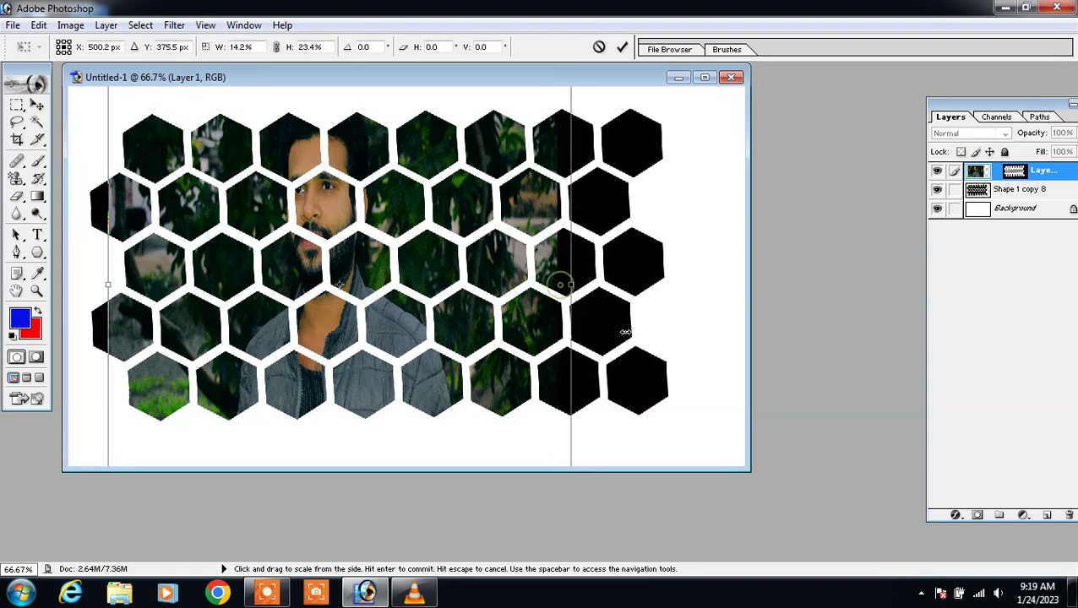
left_click_drag(626, 333, 695, 357)
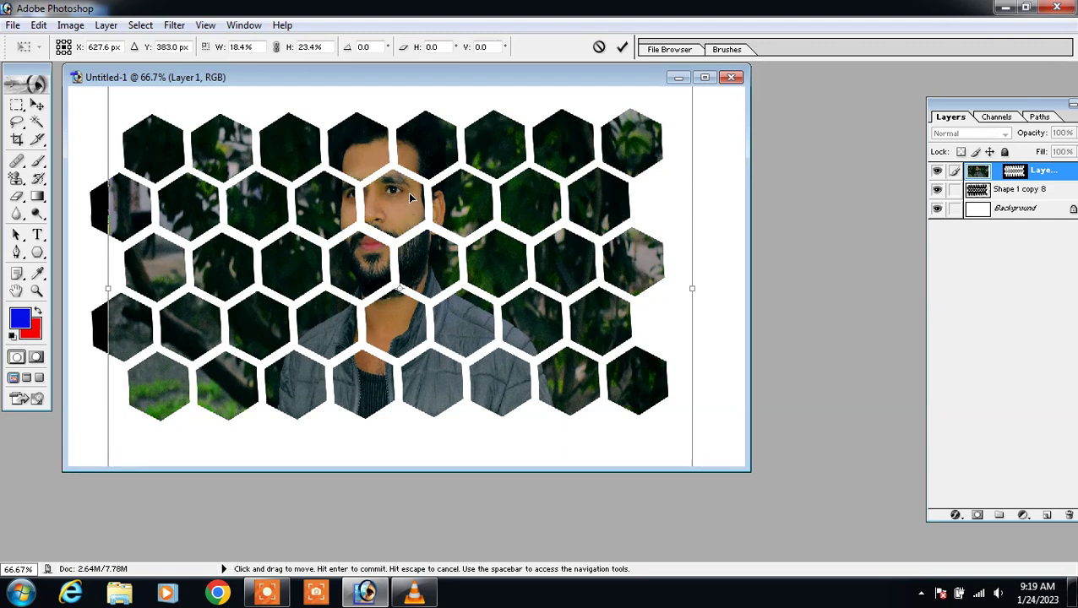
left_click_drag(405, 200, 407, 224)
key("shift+Down")
key("shift+Down")
key("shift+Down")
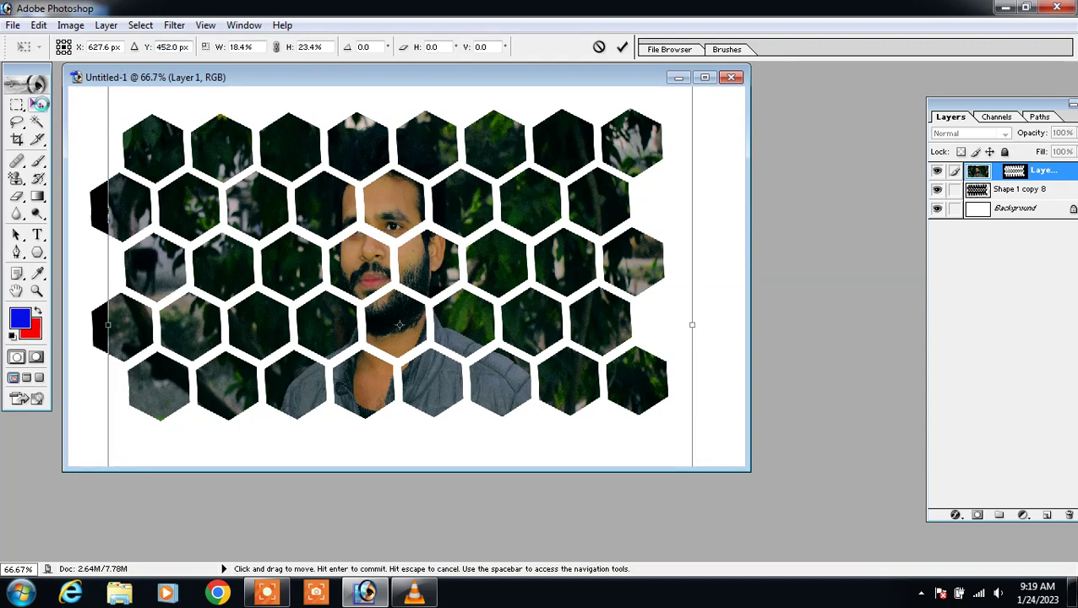
left_click(37, 104)
Apply the pending transformation to the portrait.
left_click(533, 236)
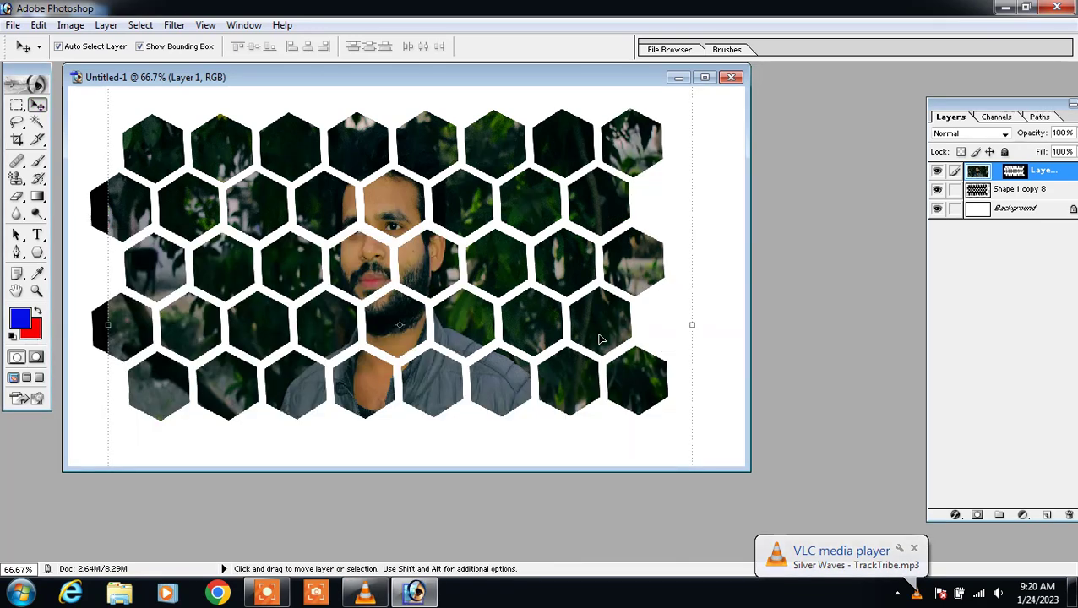
Paste the photo above Background as Layer 2 and give it an 89.2-pixel Gaussian Blur.
left_click(1018, 211)
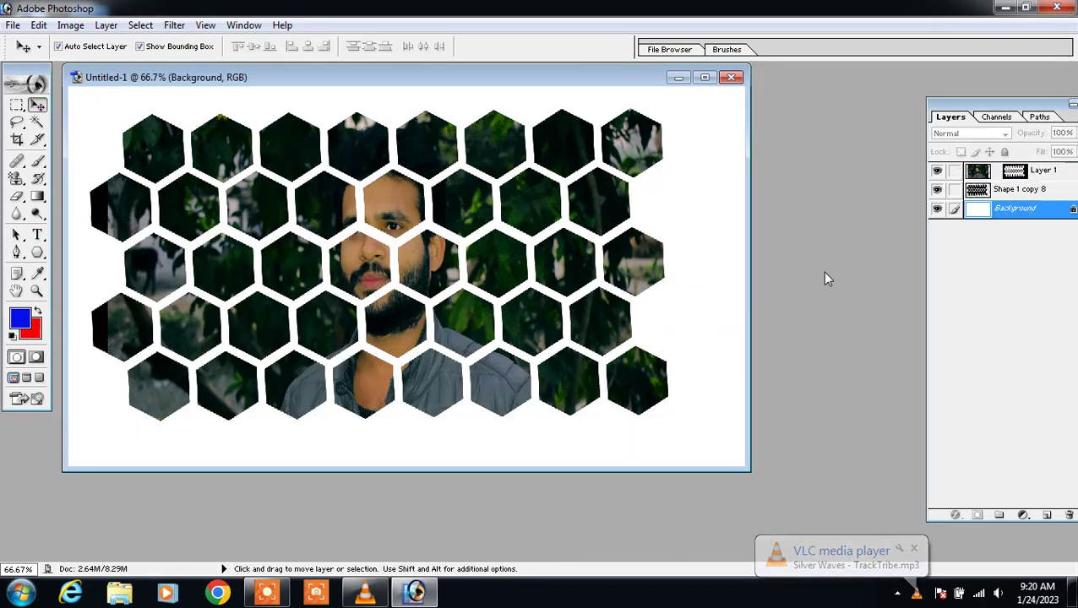
key("ctrl+v")
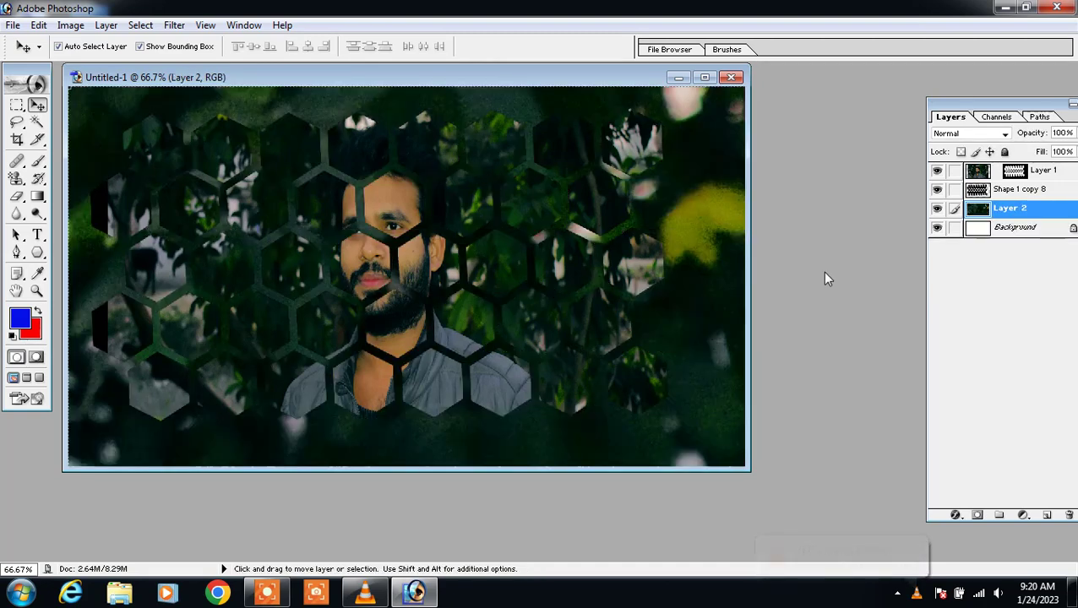
left_click(173, 26)
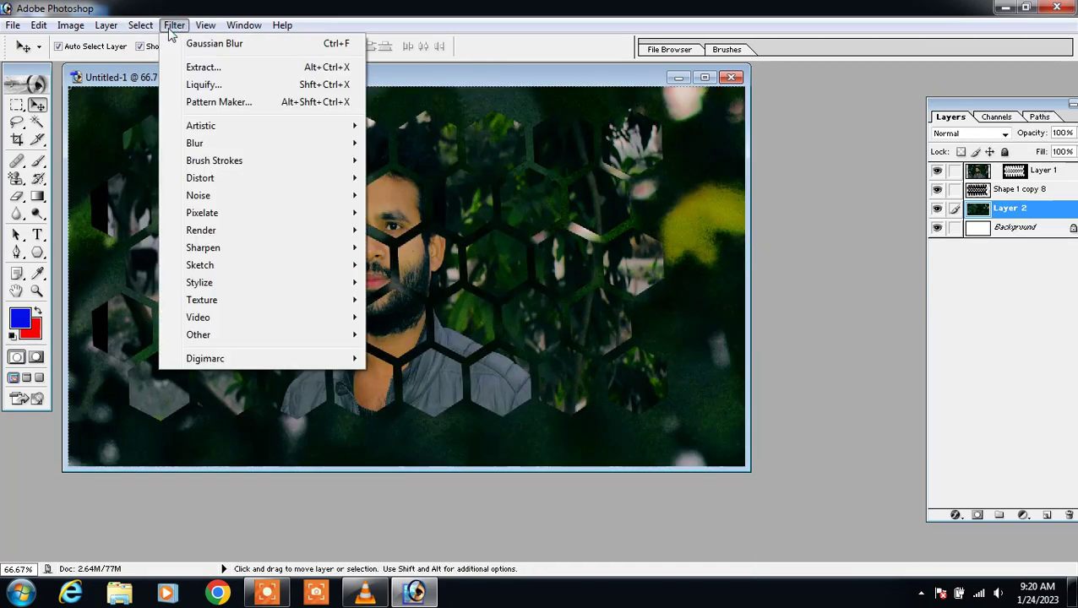
mouse_move(194, 143)
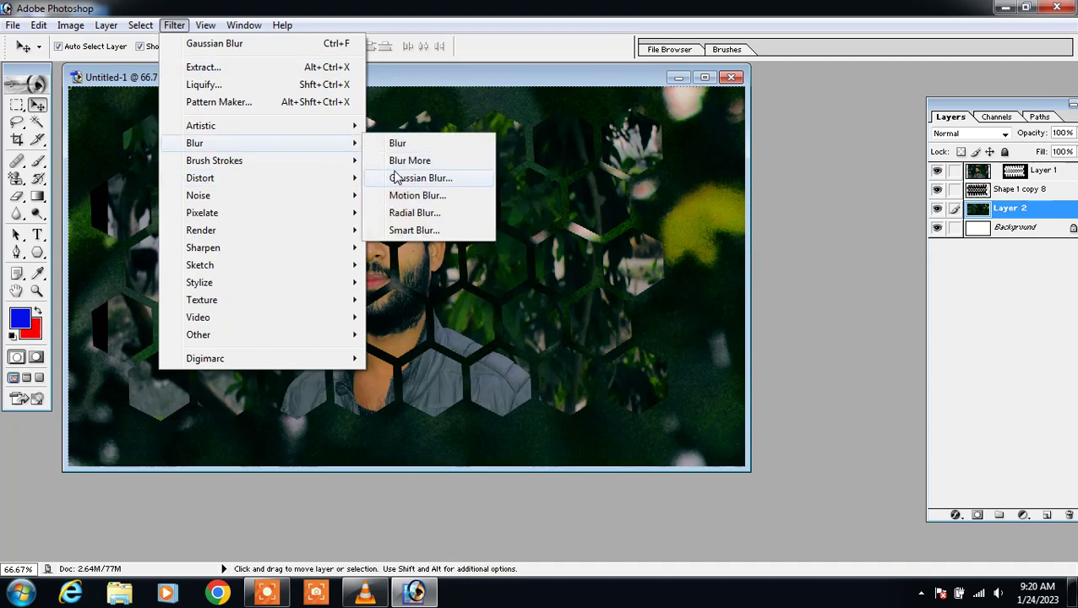
left_click(406, 177)
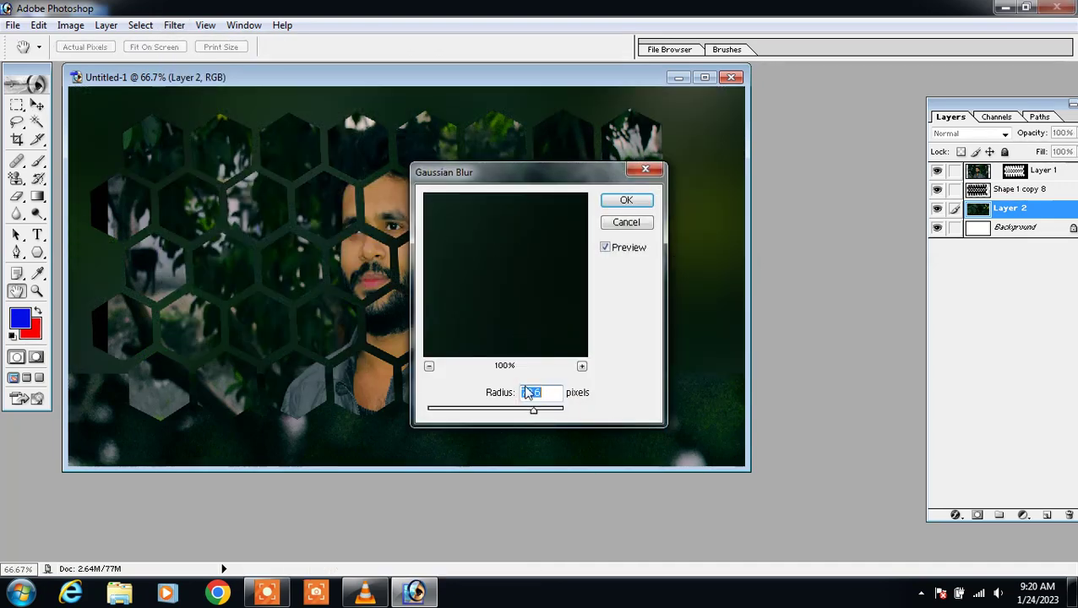
left_click_drag(542, 409, 551, 409)
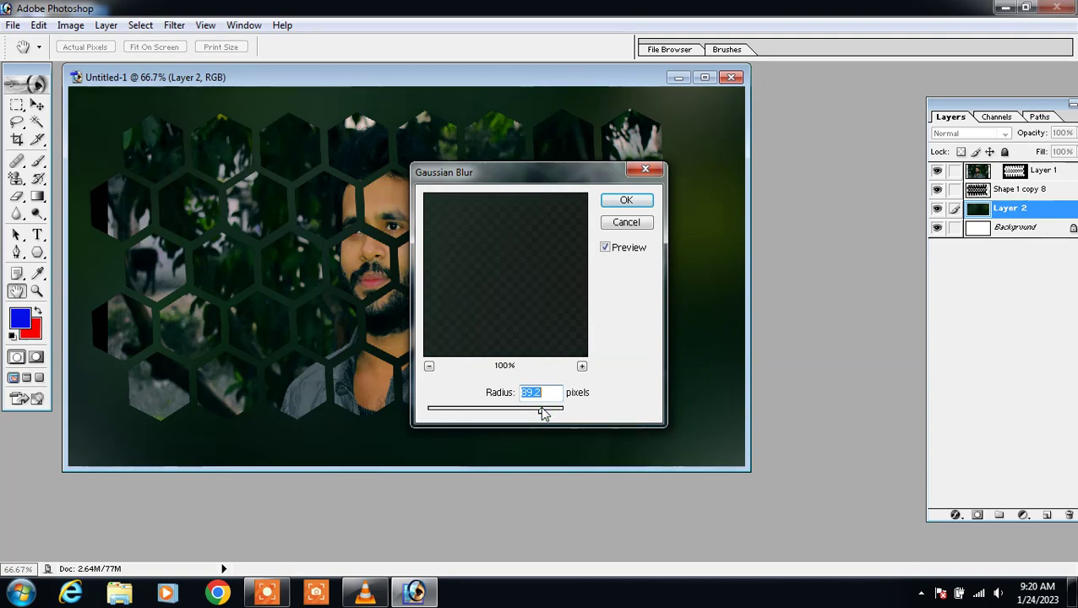
left_click(624, 201)
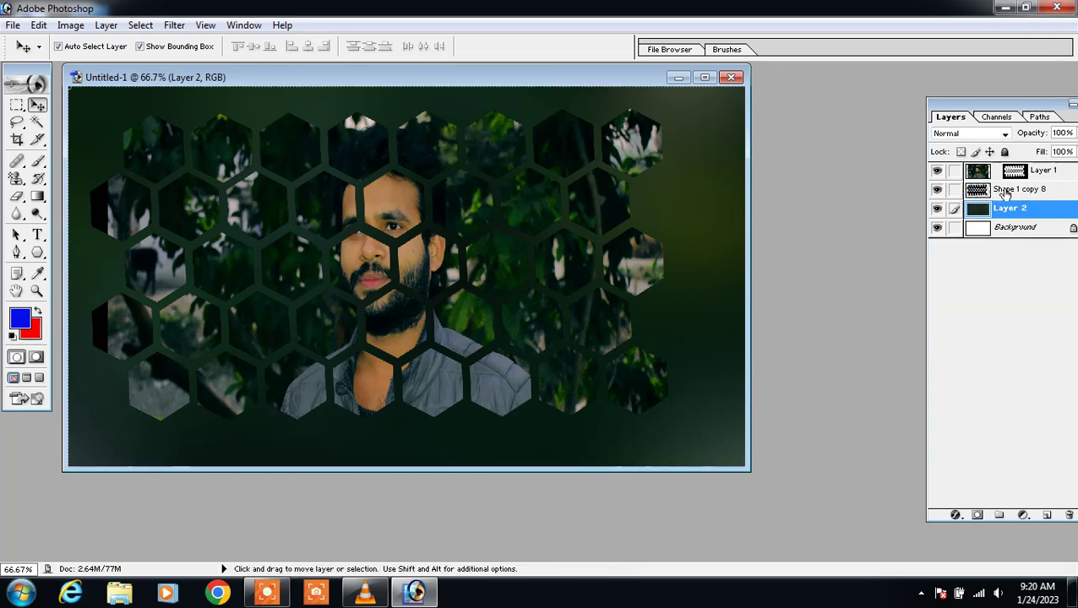
Give layer Shape 1 copy 8 a 4 px Stroke layer style in near-white FEFAFA.
left_click(987, 193)
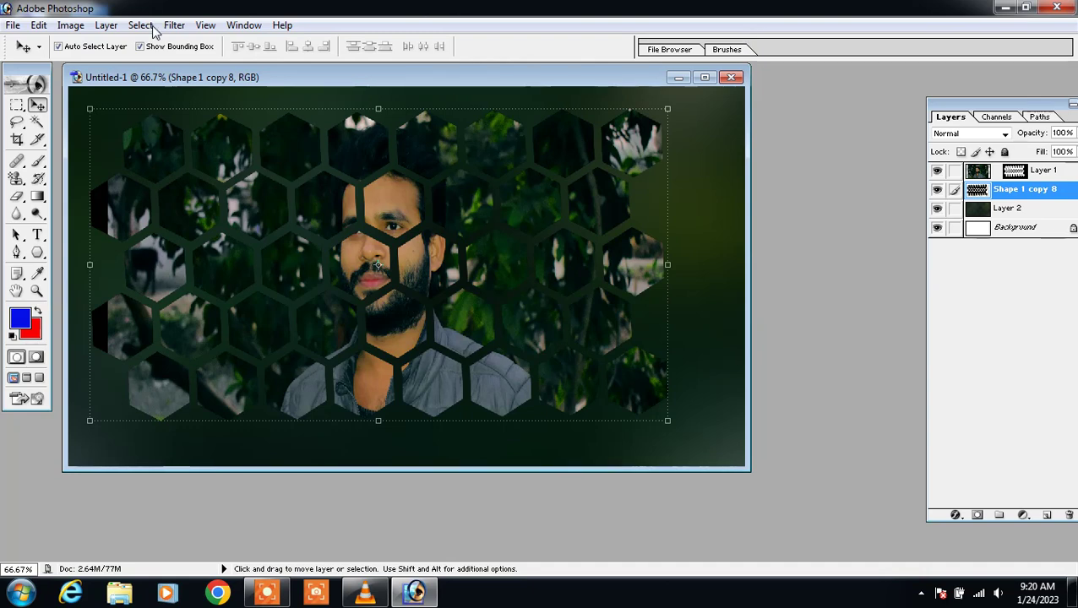
left_click(106, 24)
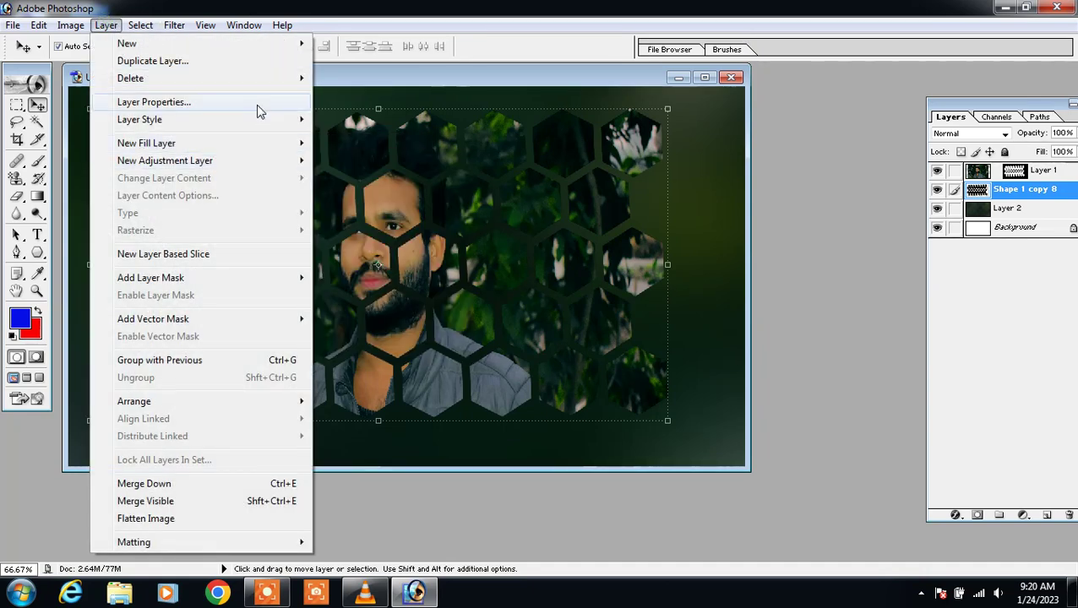
mouse_move(140, 119)
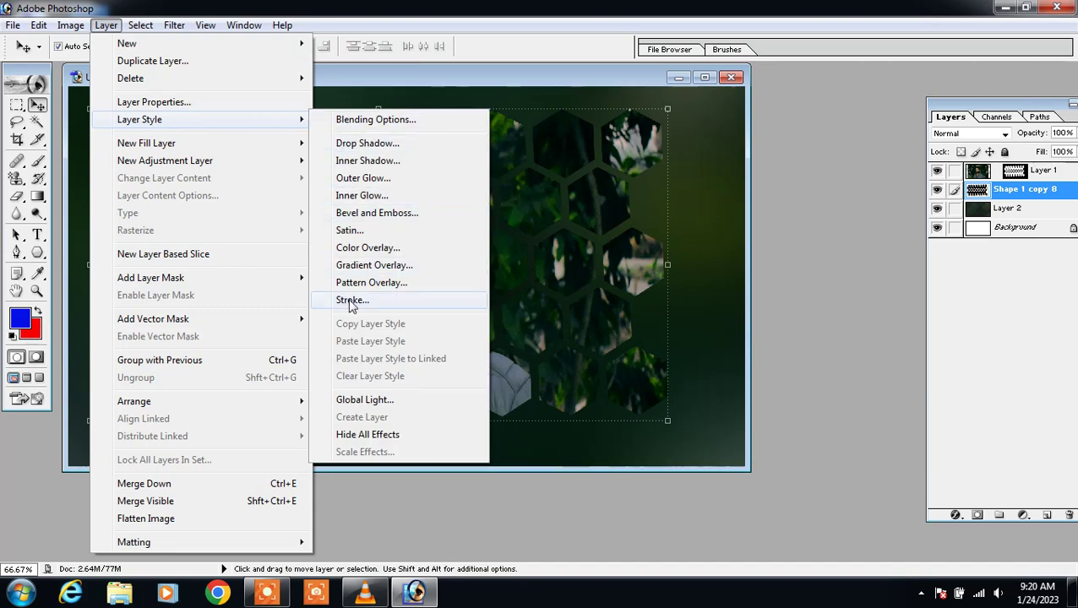
left_click(348, 300)
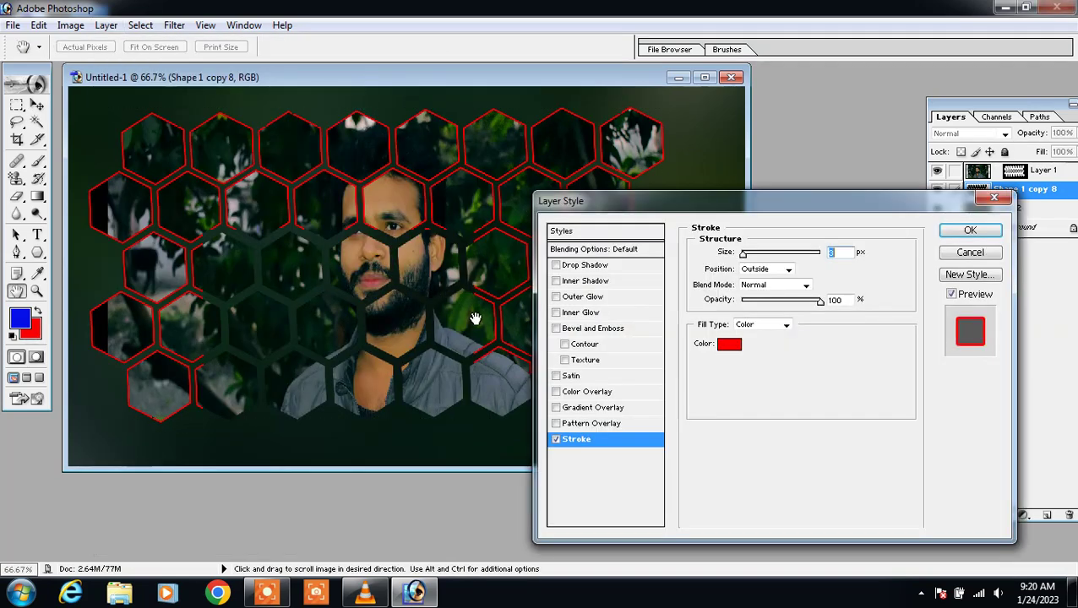
left_click(730, 345)
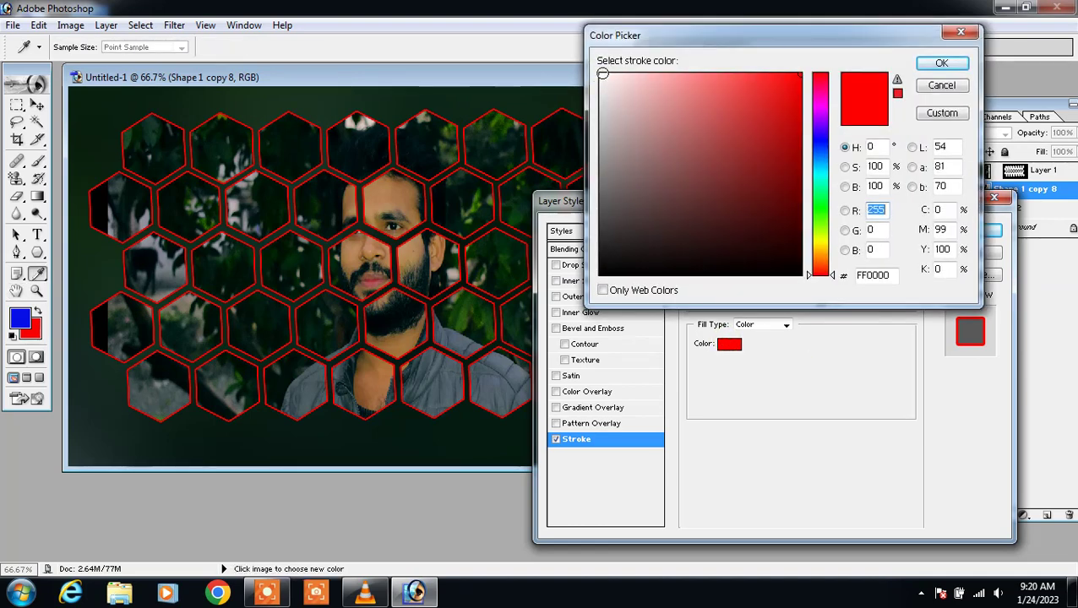
left_click(602, 75)
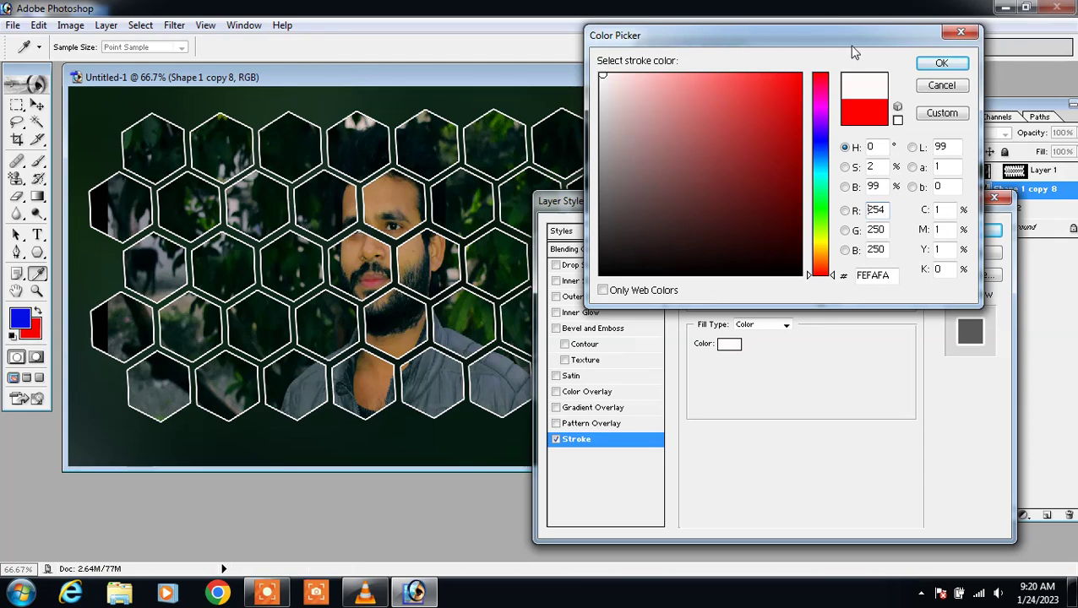
left_click(935, 66)
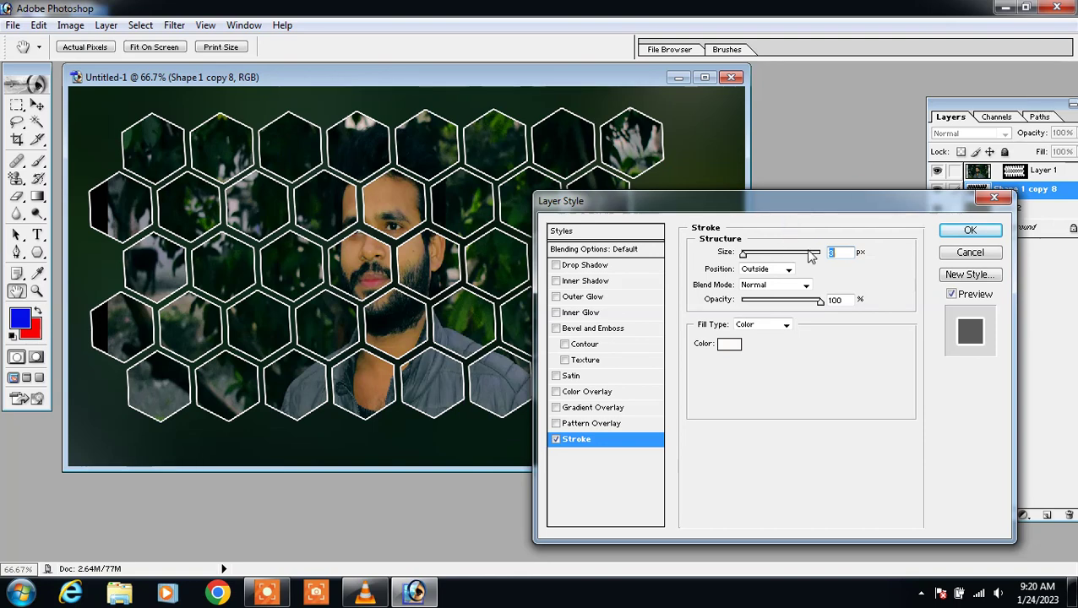
type("5")
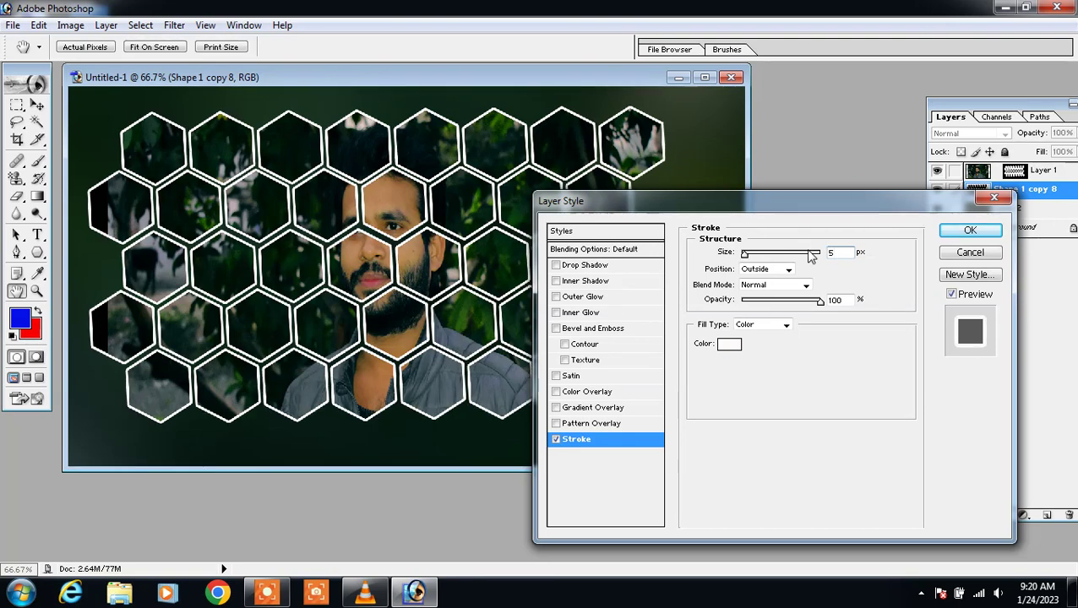
key("BackSpace")
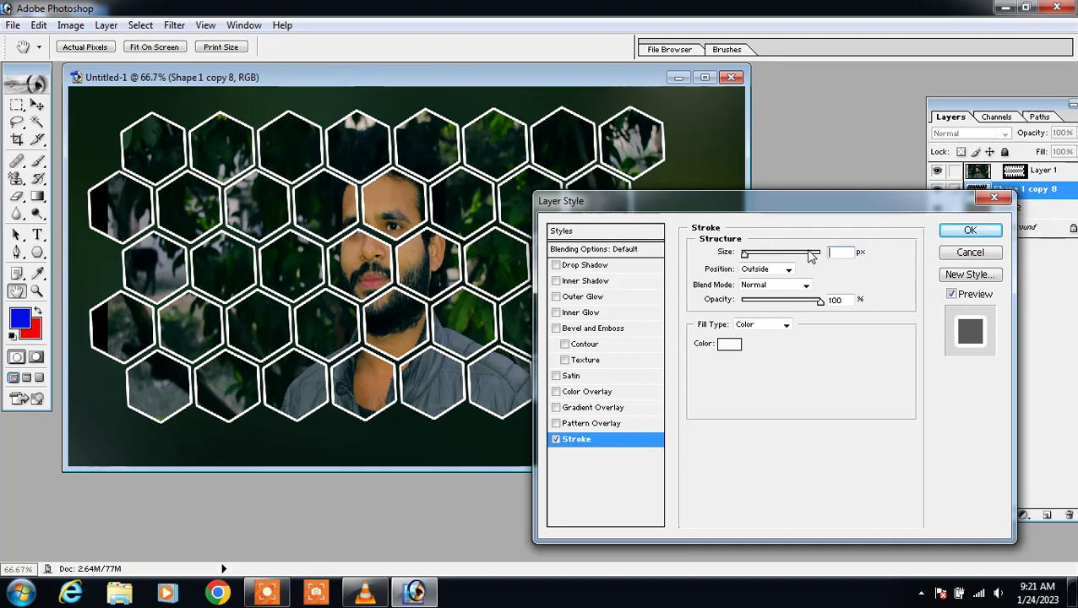
type("4")
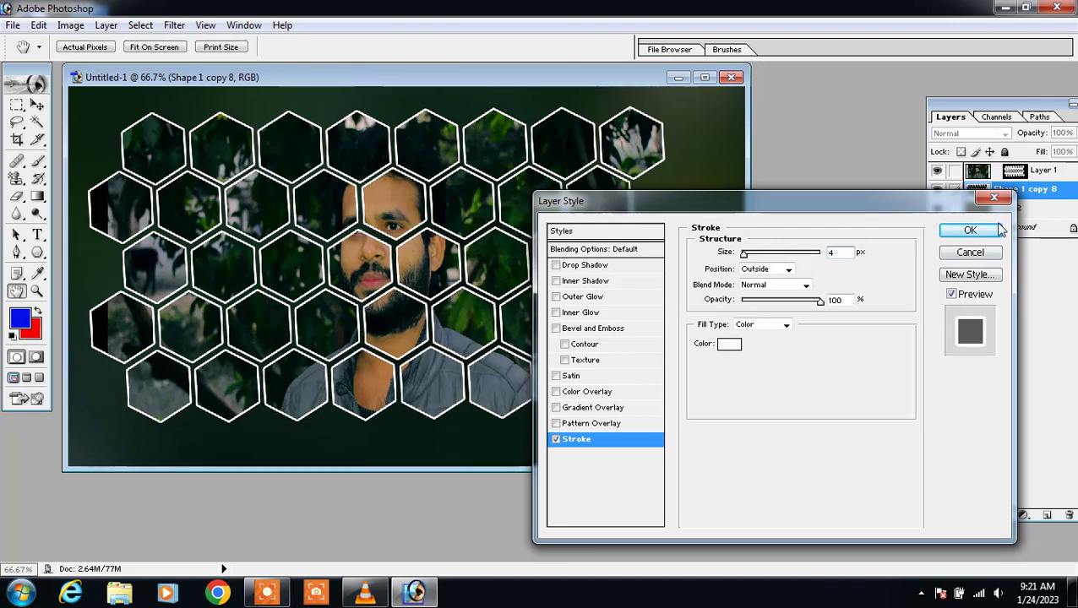
left_click(970, 230)
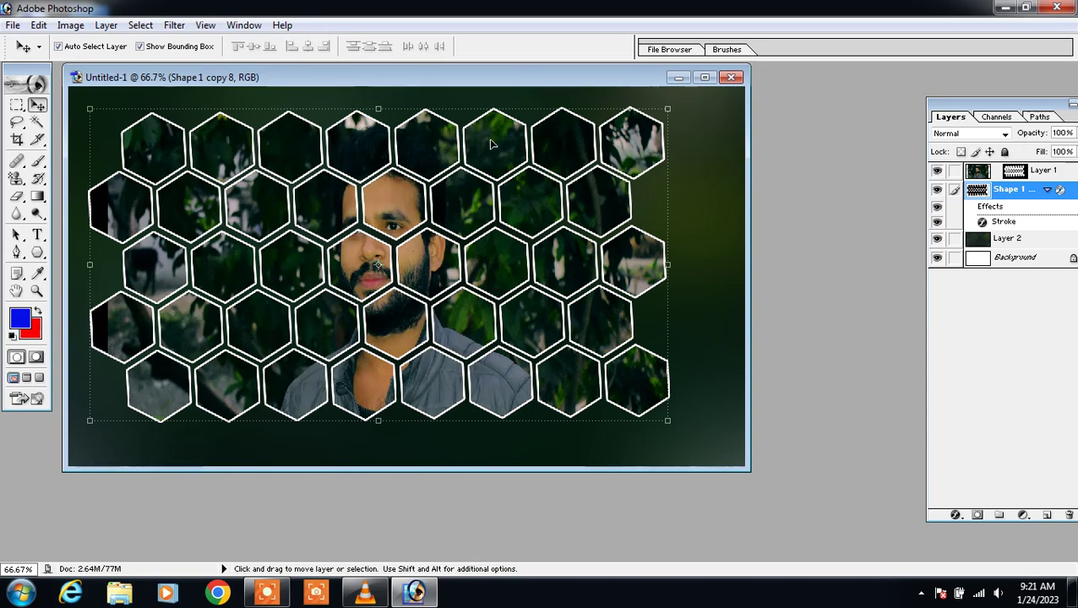
Save a copy as editing.jpg in JPEG format, keeping Quality 12 Maximum.
left_click(13, 26)
left_click(50, 172)
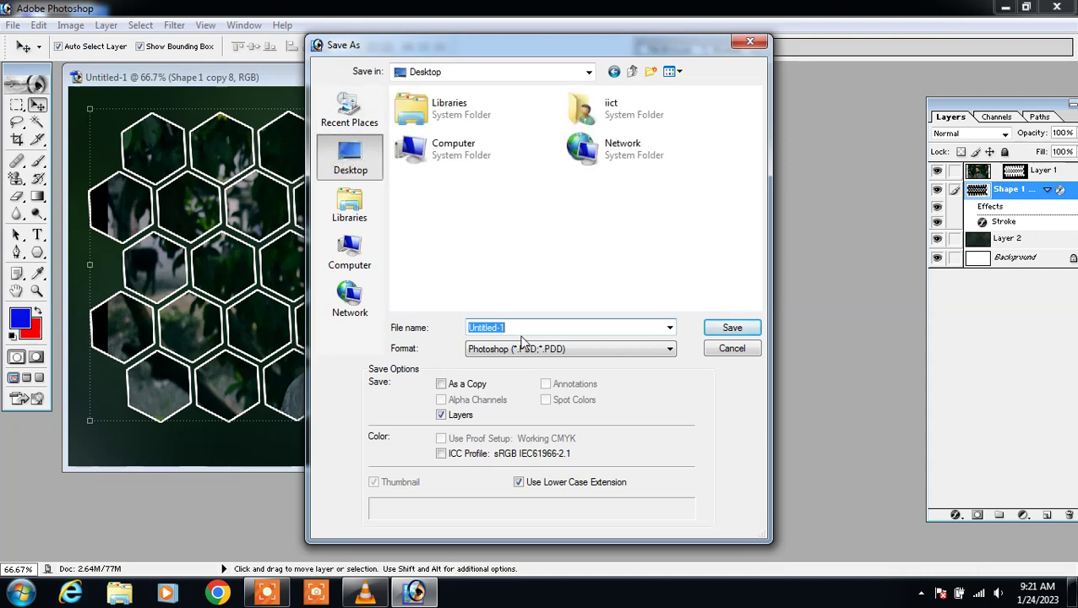
type("edi")
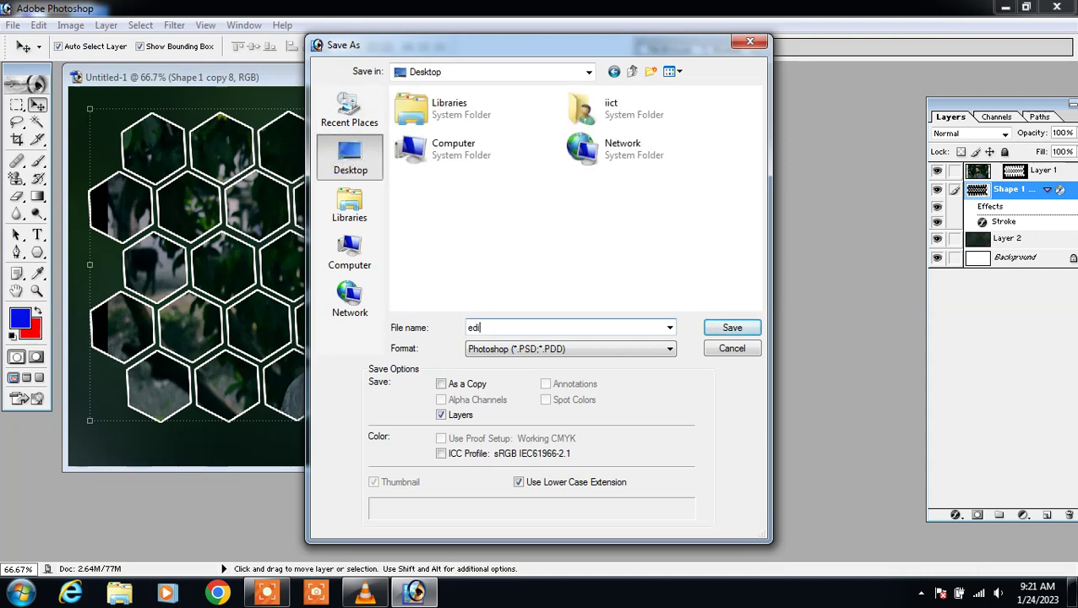
type("ting")
left_click(568, 349)
key("j")
key("Return")
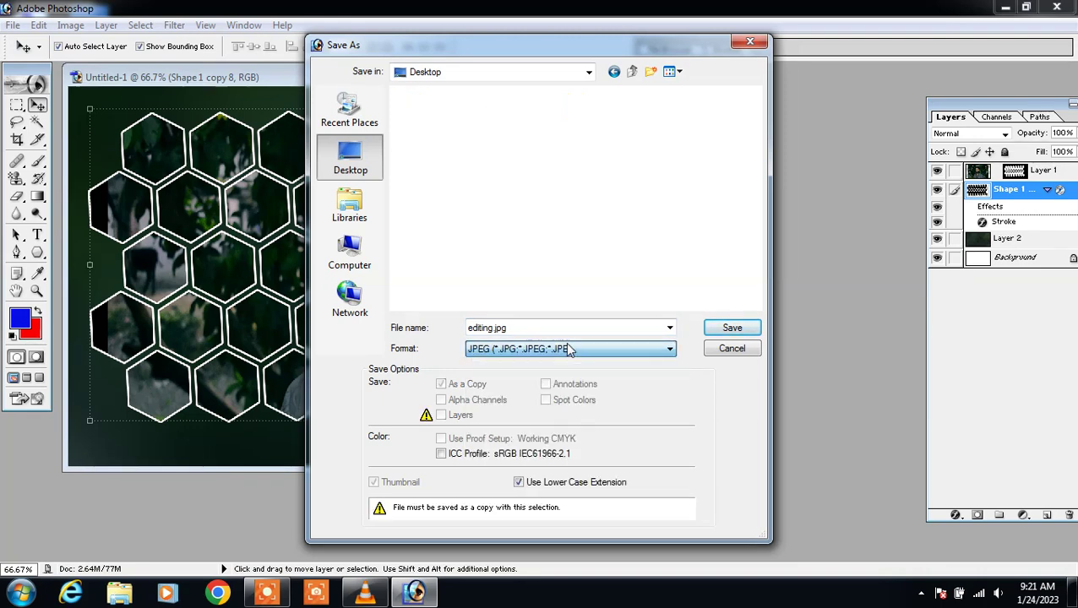
left_click(714, 330)
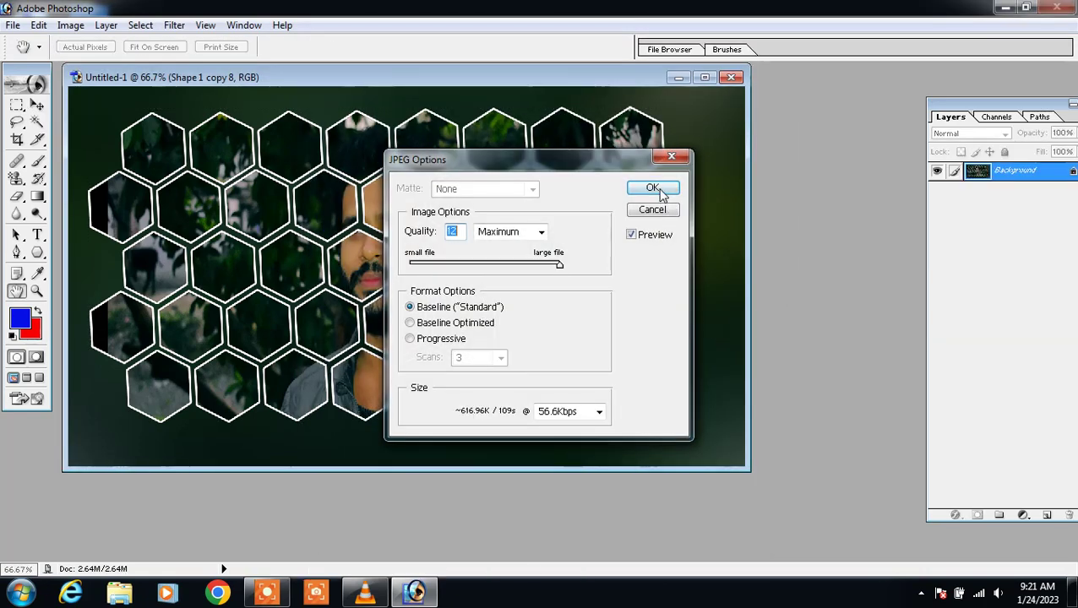
left_click(660, 190)
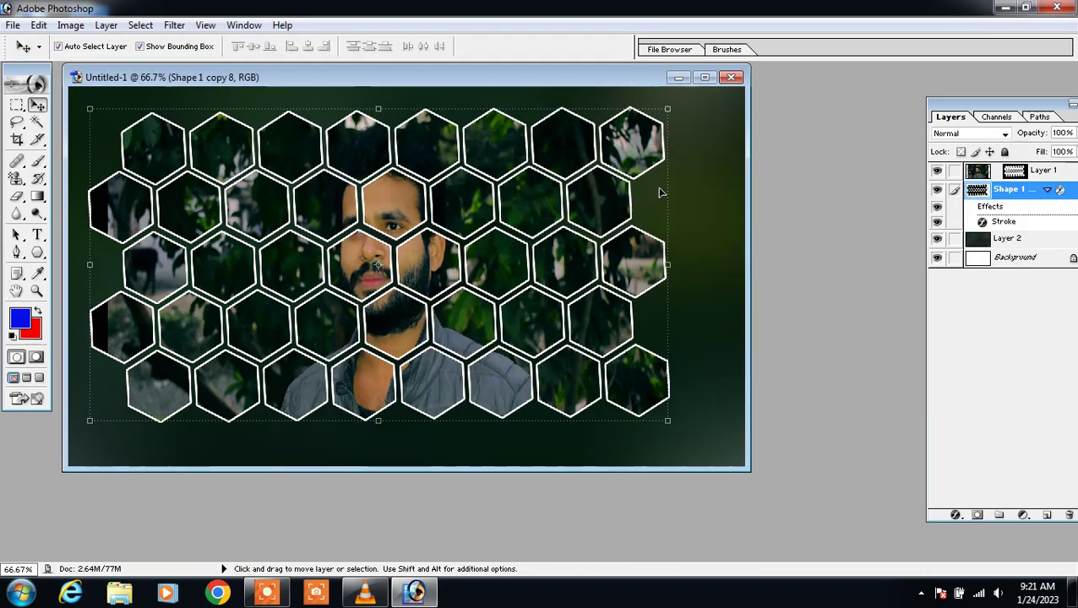